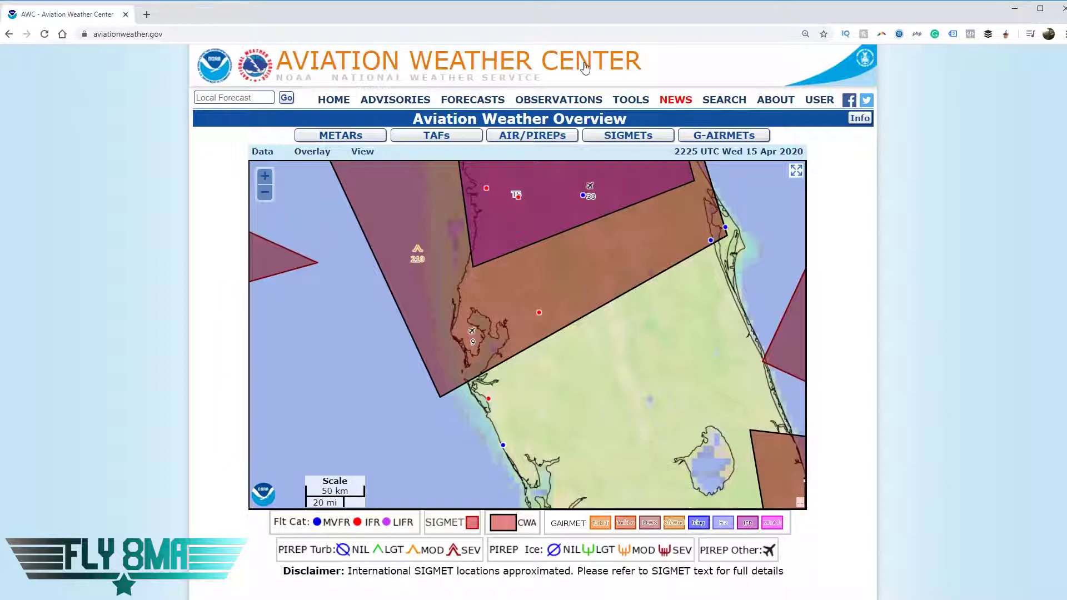
Open the GFA Tool from the site header's TOOLS menu.
mouse_move(632, 98)
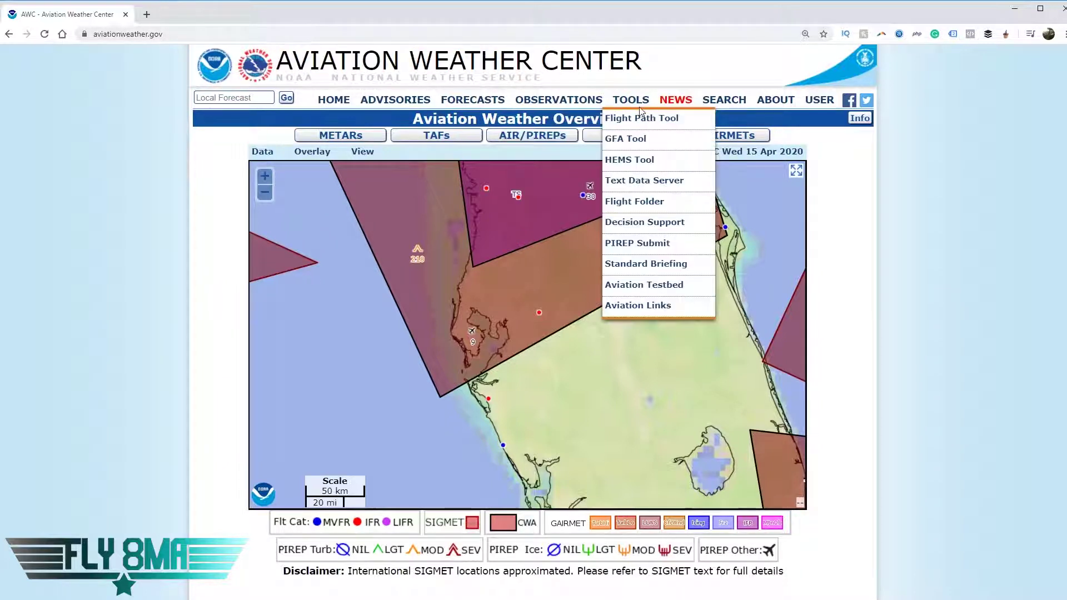
left_click(624, 139)
mouse_move(466, 102)
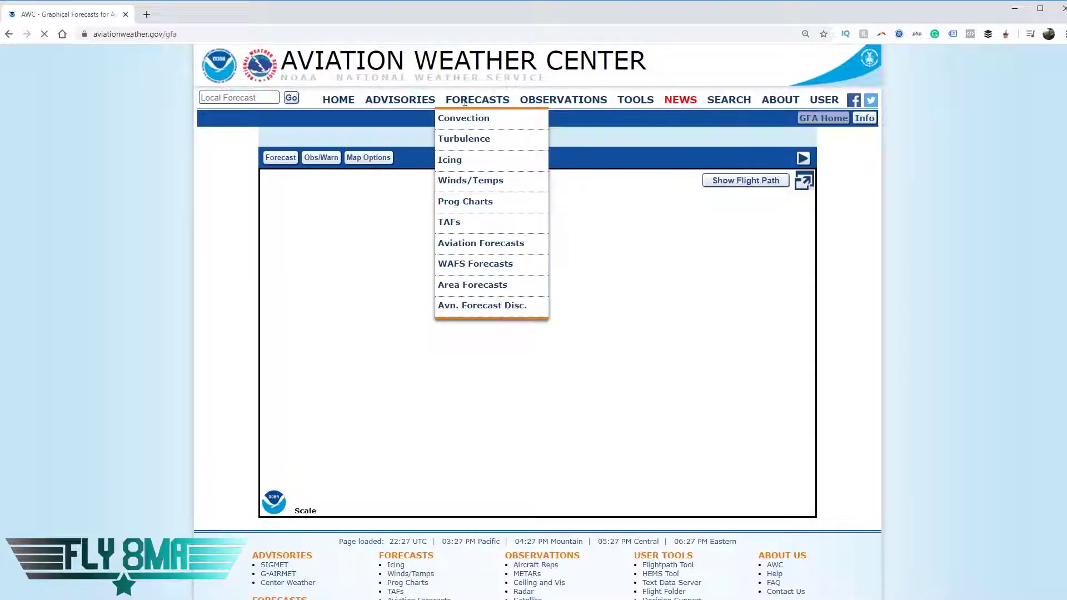
Reach the GFA page from FORECASTS > Area Forecasts using the notice's GFA TOOL link.
left_click(477, 286)
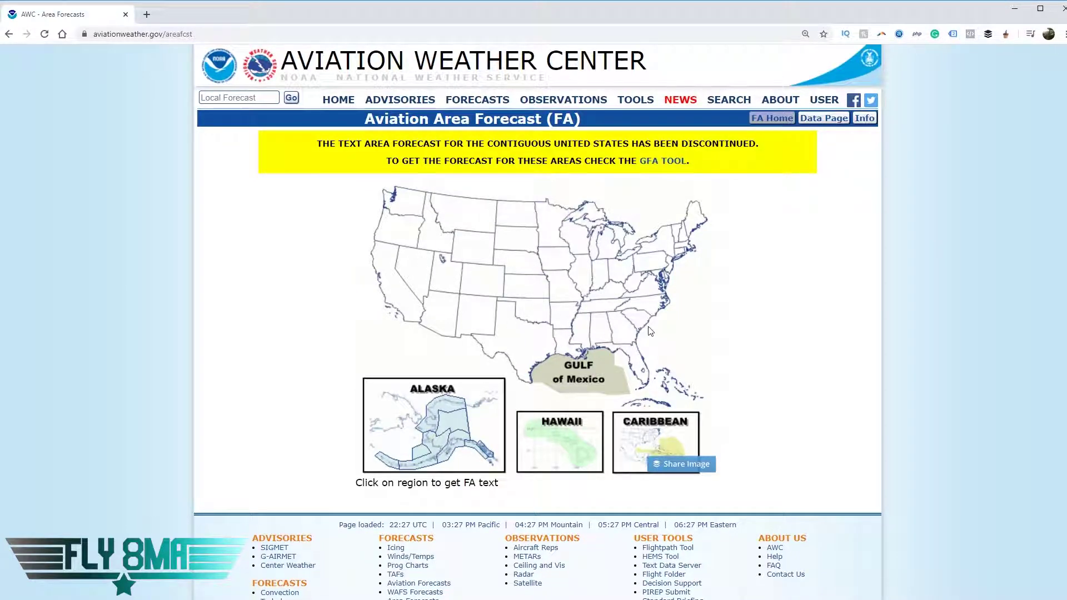
left_click(670, 161)
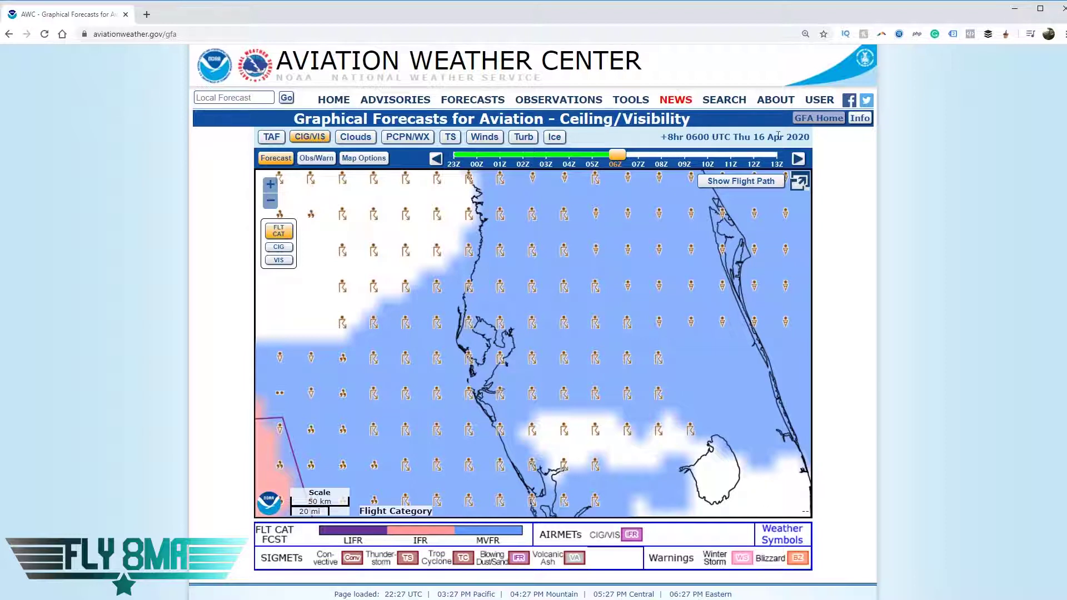
Enable local time in Map Options, set the forecast to 0000 UTC, and pan toward south Florida.
left_click(360, 160)
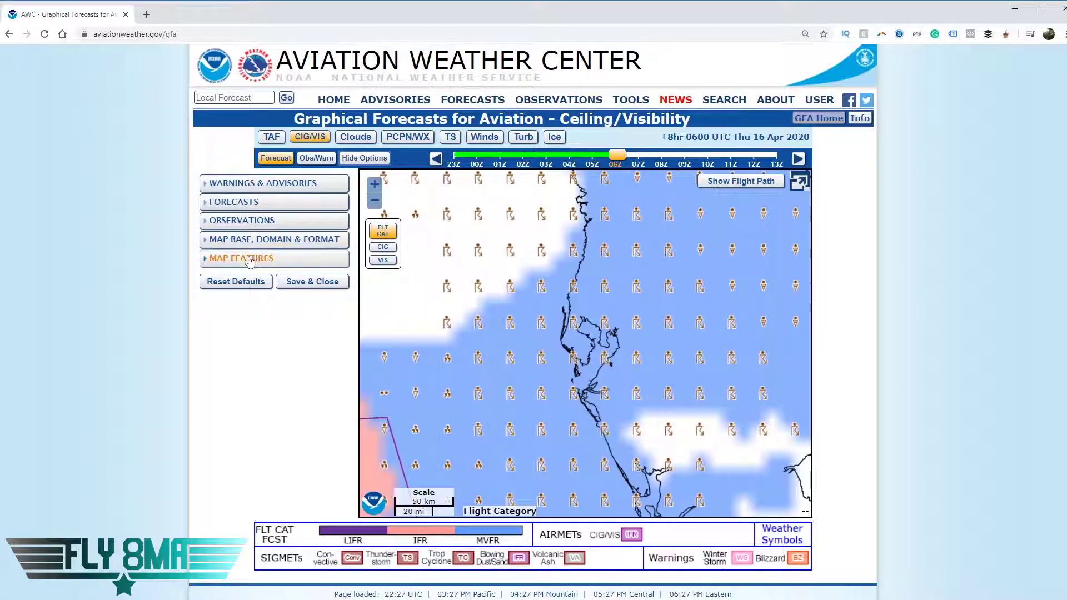
left_click(240, 243)
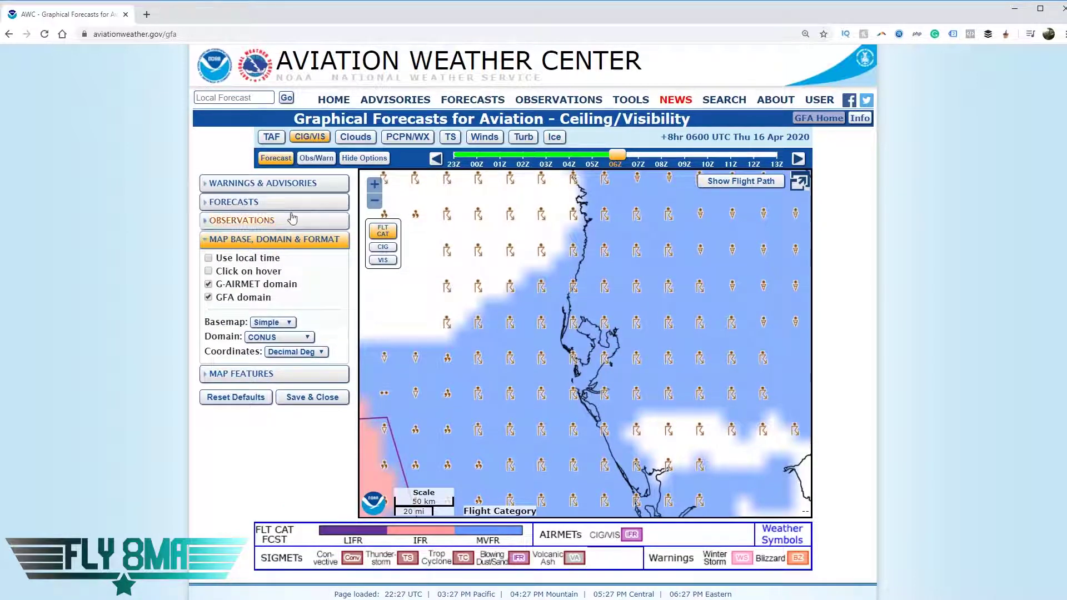
left_click(238, 259)
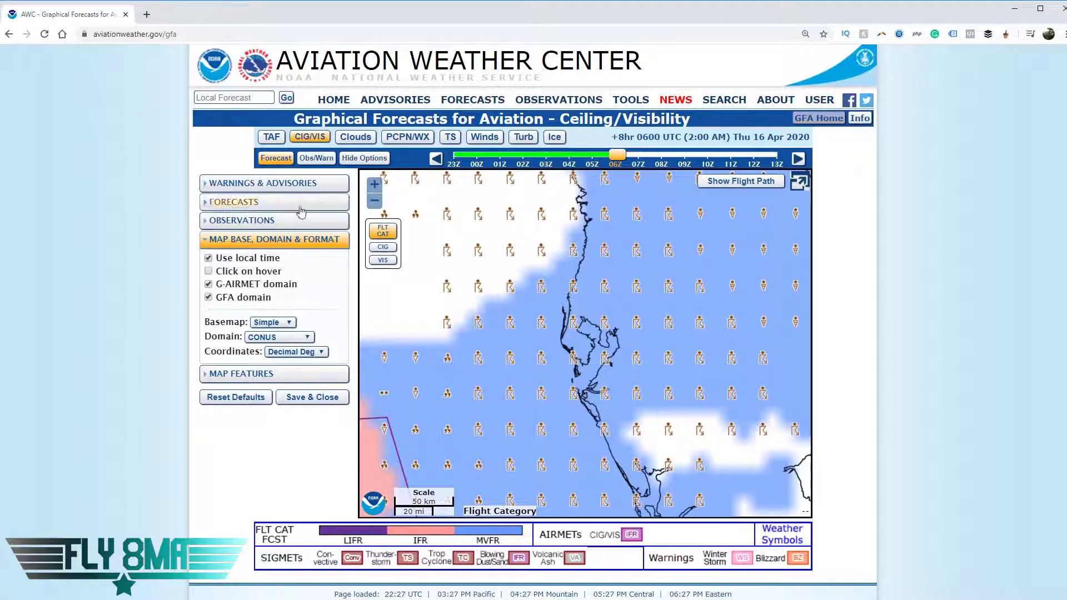
left_click(364, 158)
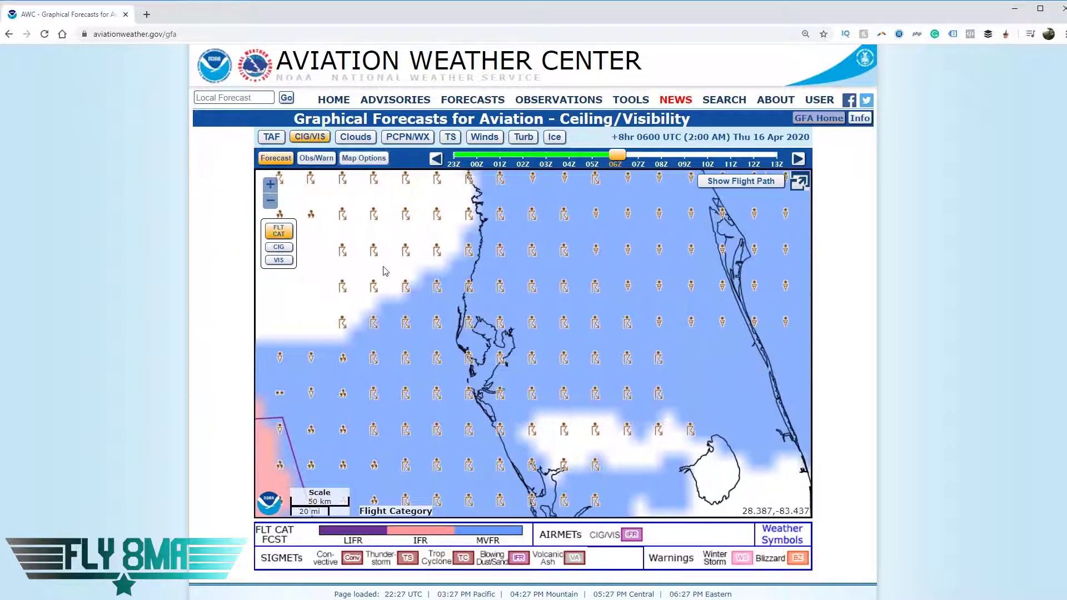
left_click_drag(619, 151, 476, 148)
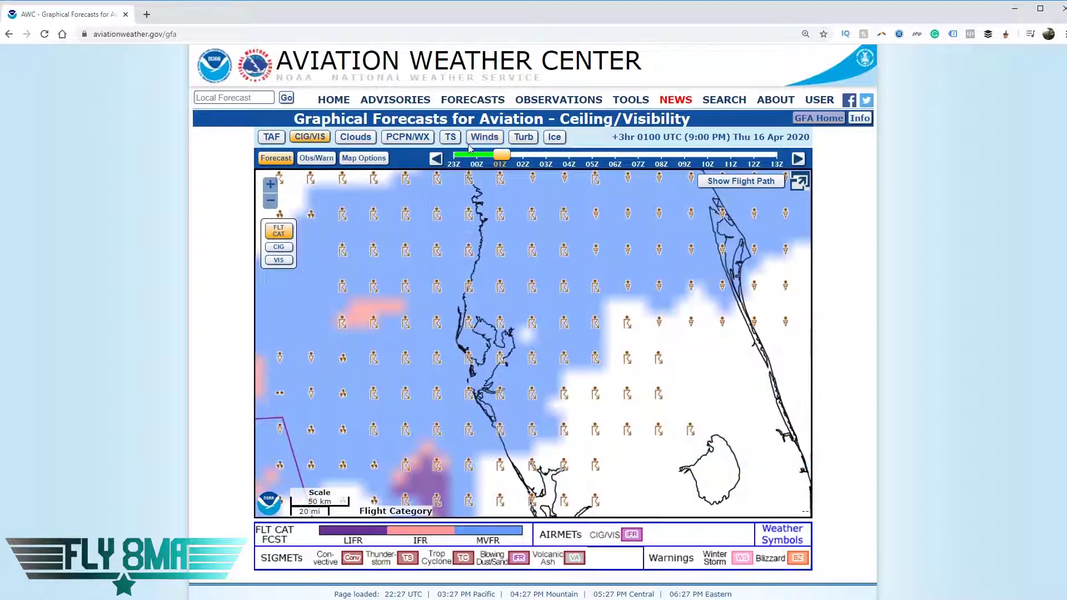
left_click_drag(544, 398, 523, 339)
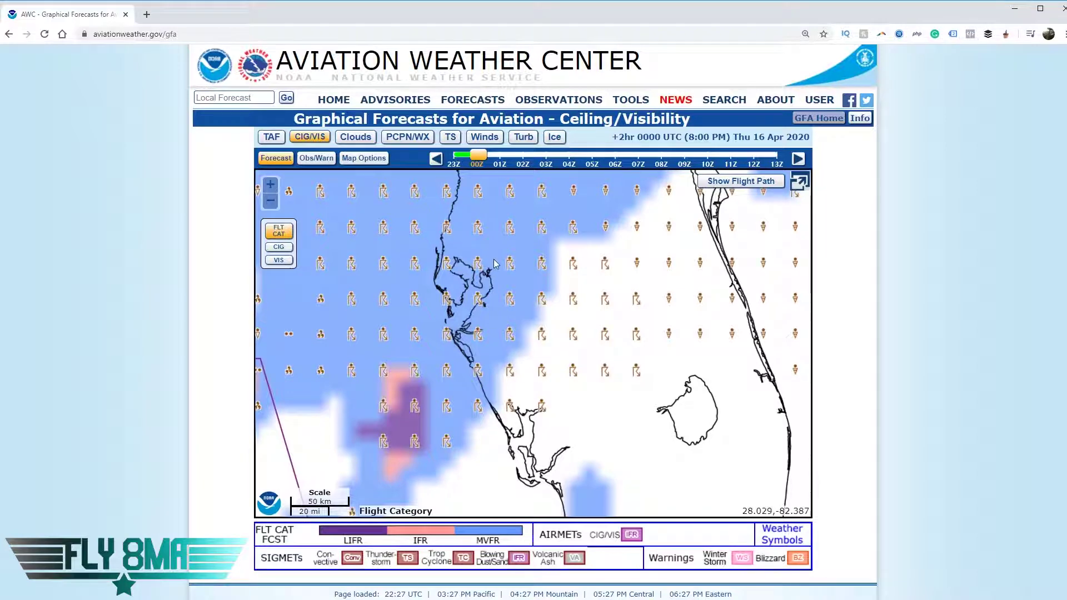
Show public airports labelled with their IDs, like KTPA and KSRQ, via Map Features.
left_click(363, 158)
left_click(370, 160)
left_click(375, 162)
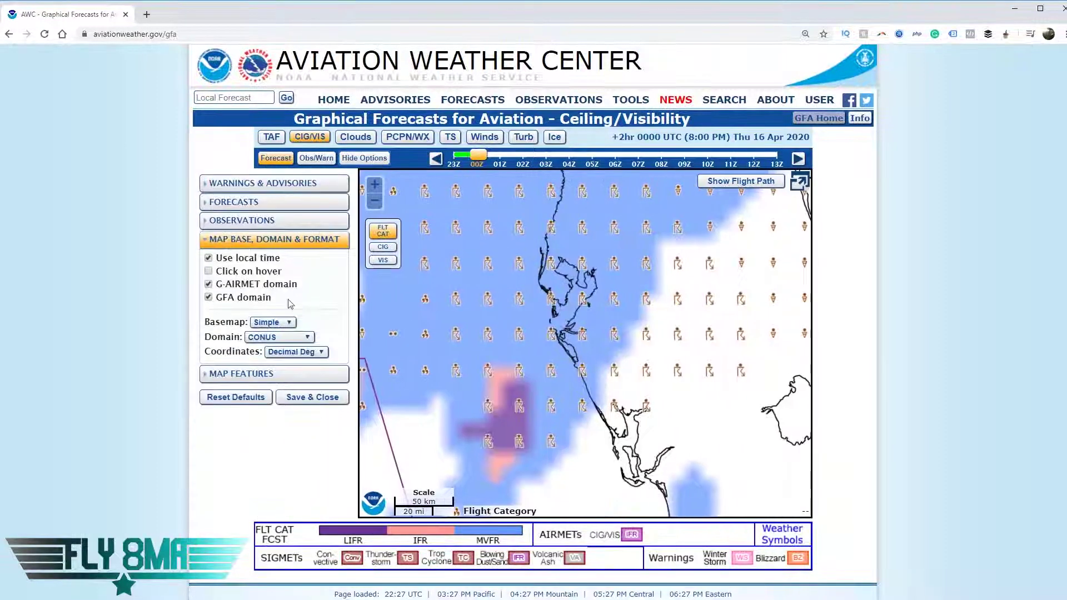
left_click(245, 370)
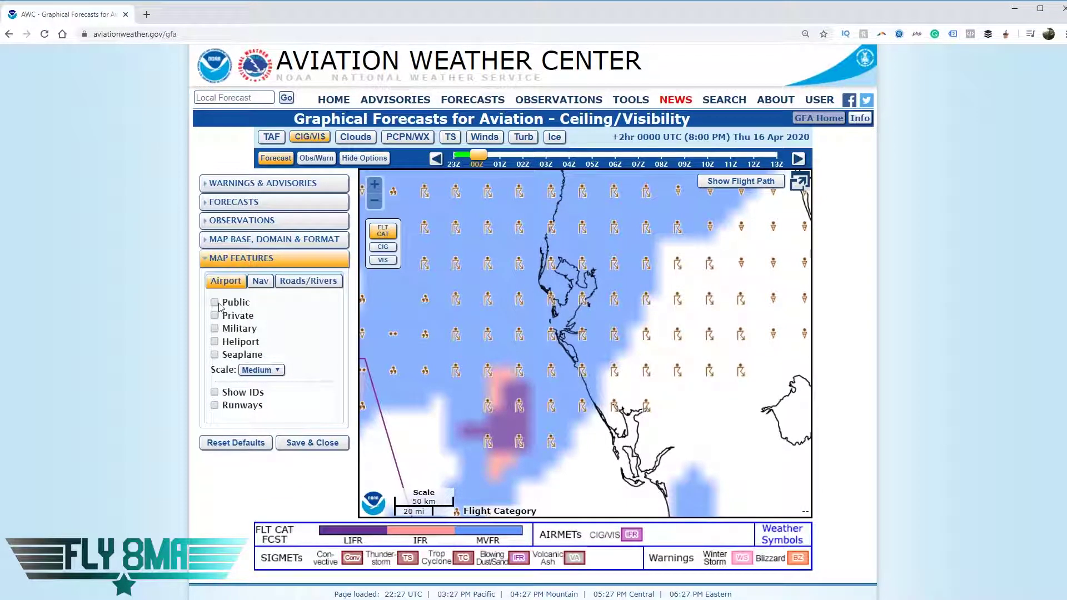
left_click(215, 302)
left_click(214, 392)
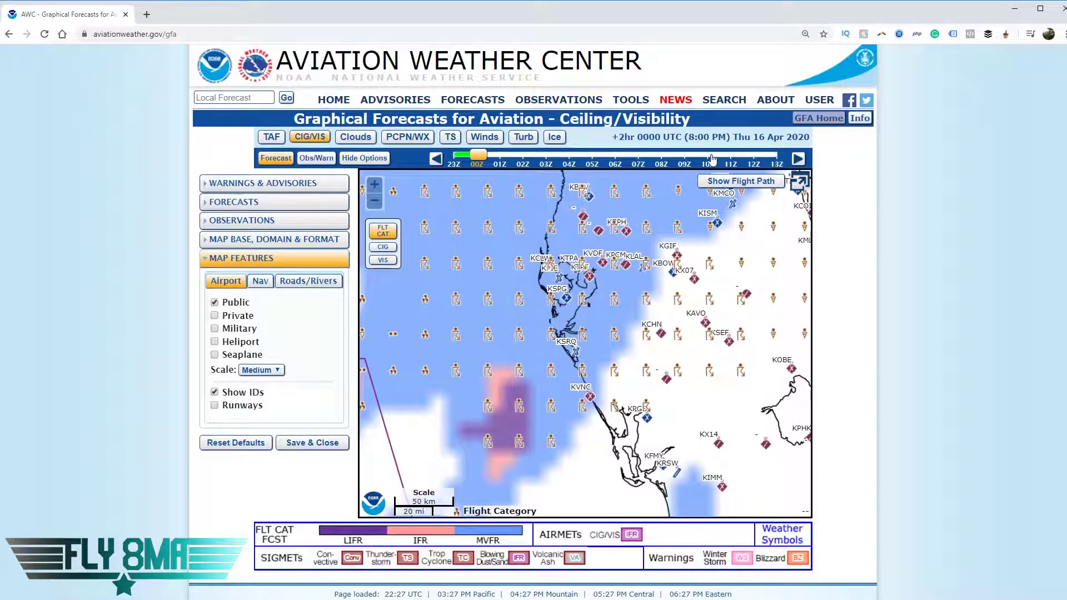
Set observation layers: PIREPs from the last 2 hr, large METAR symbols, satellite at 75%.
left_click(243, 221)
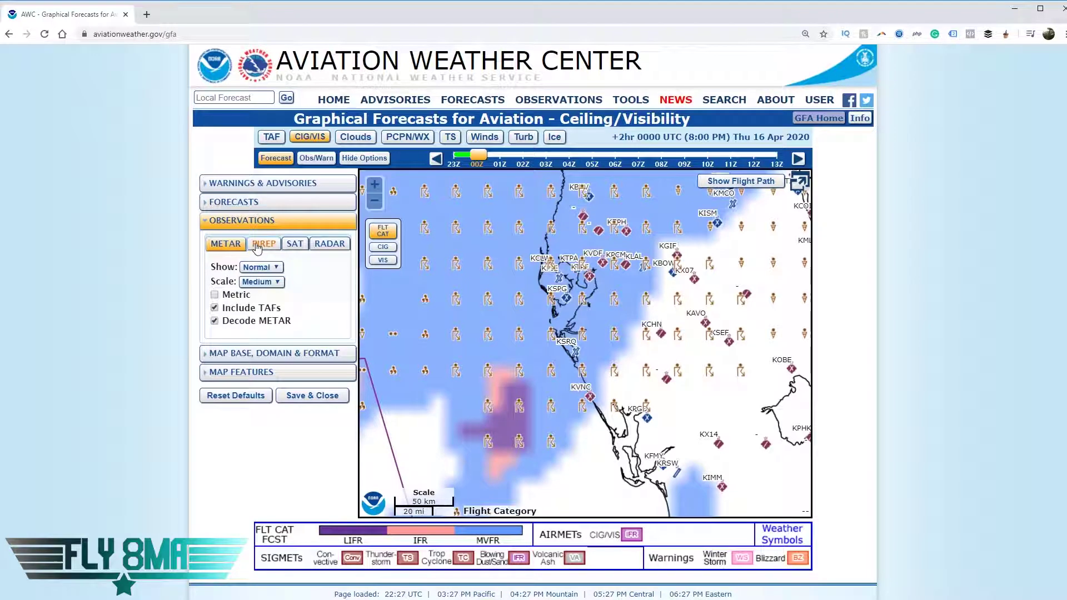
left_click(257, 245)
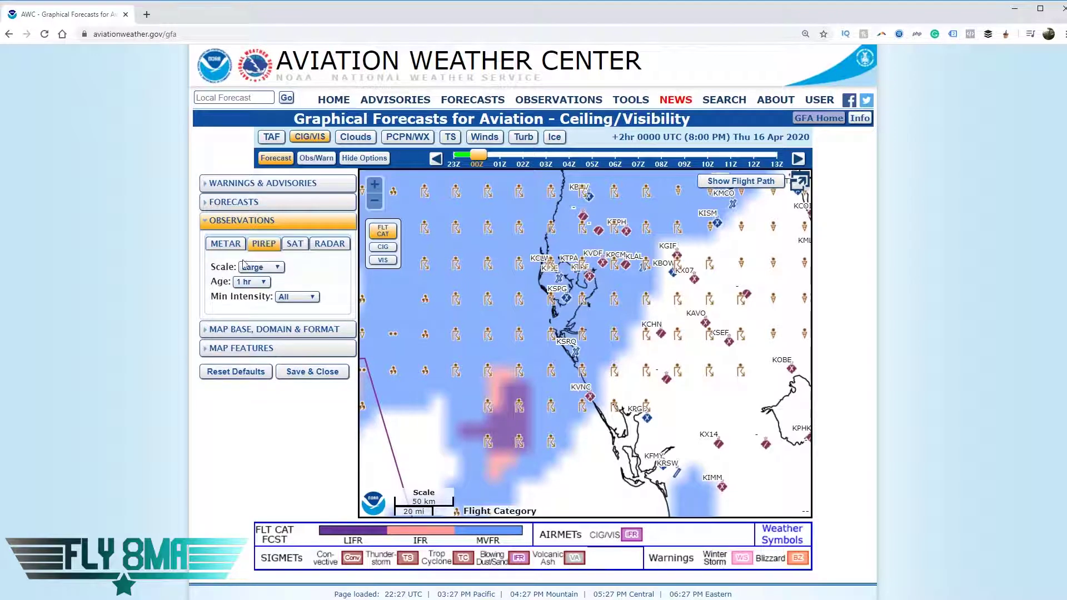
left_click(252, 282)
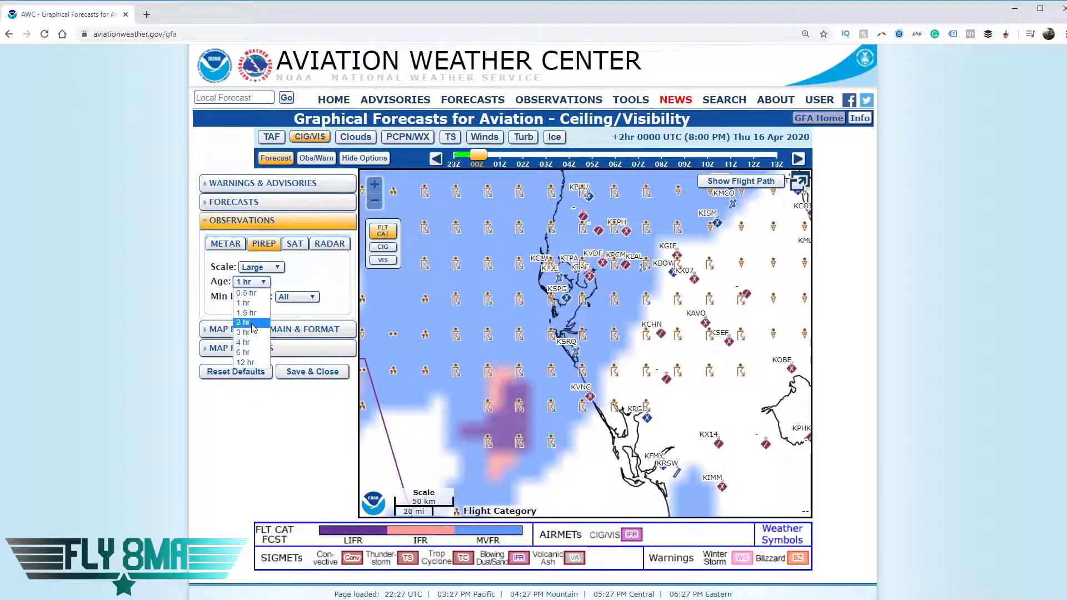
left_click(241, 297)
left_click(232, 244)
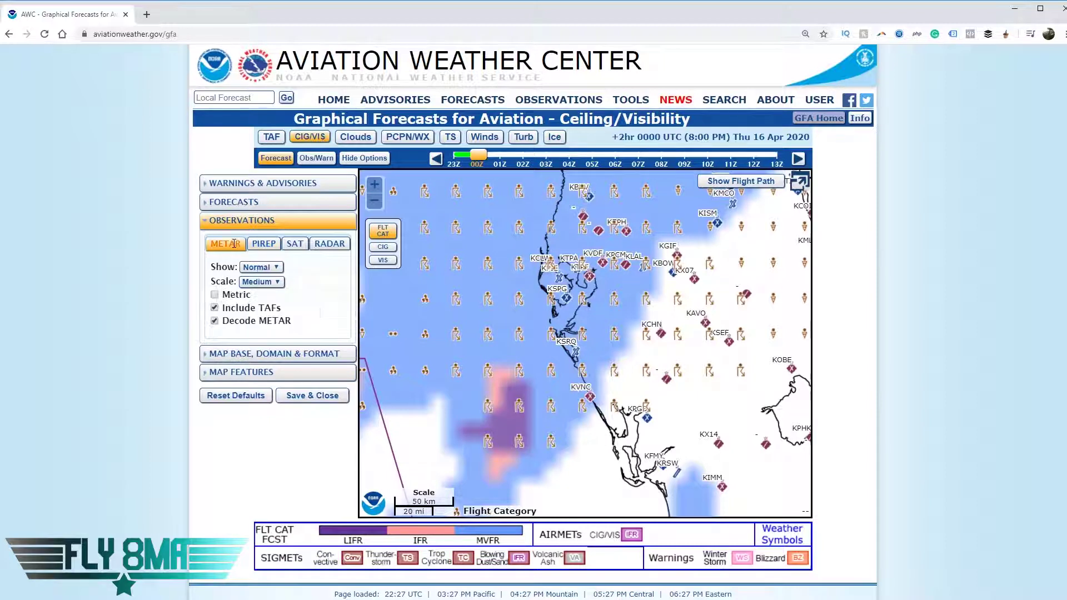
left_click(258, 282)
left_click(261, 321)
left_click(294, 244)
left_click(272, 281)
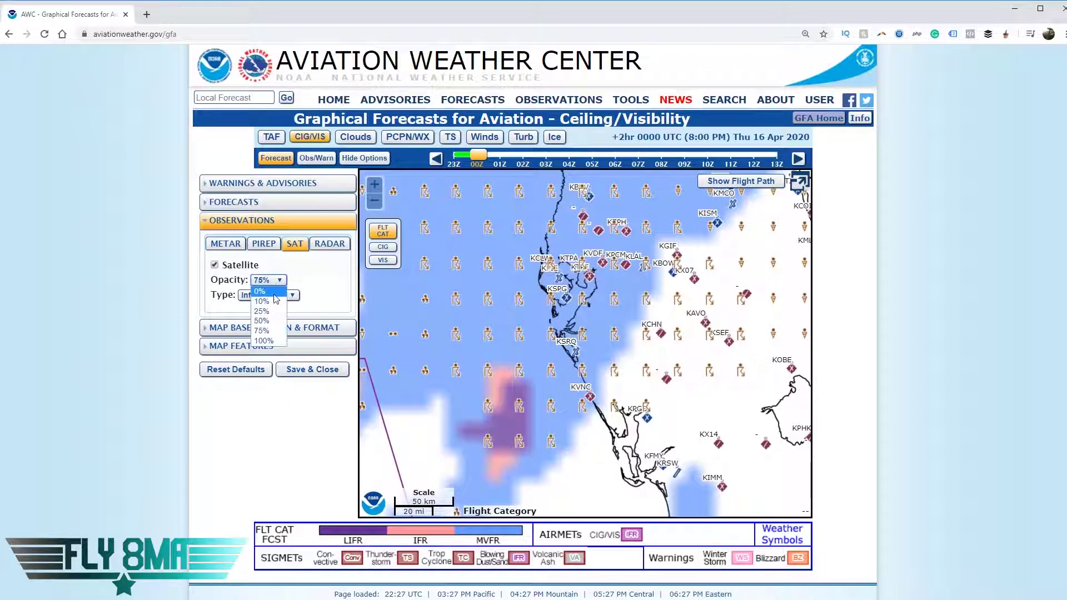
left_click(273, 327)
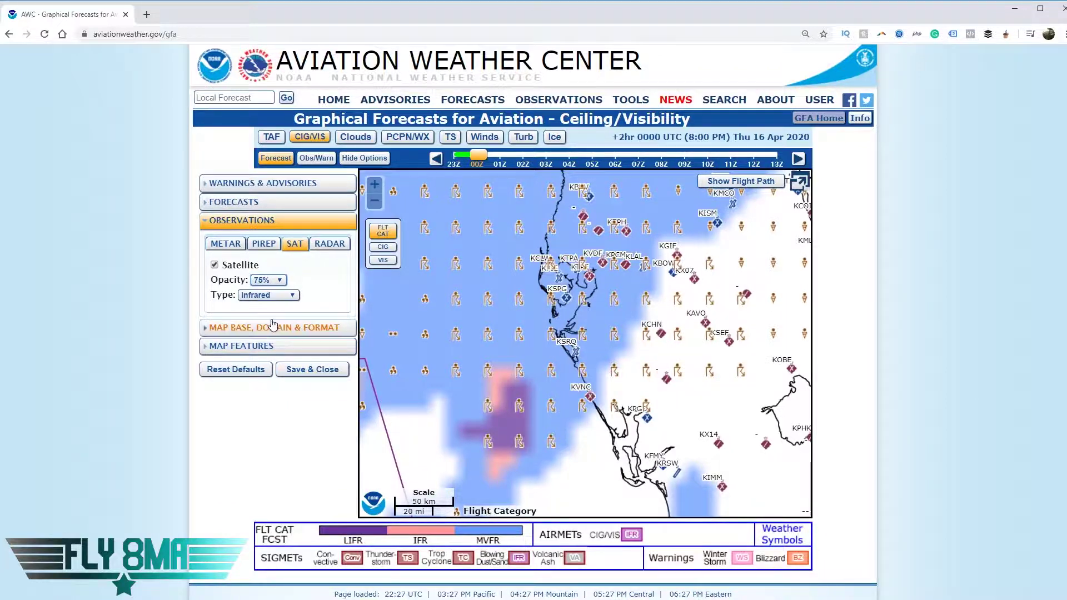
Try the forecast Weather Grid at 10% then 75% opacity, and toggle it off and on.
left_click(278, 203)
left_click(280, 239)
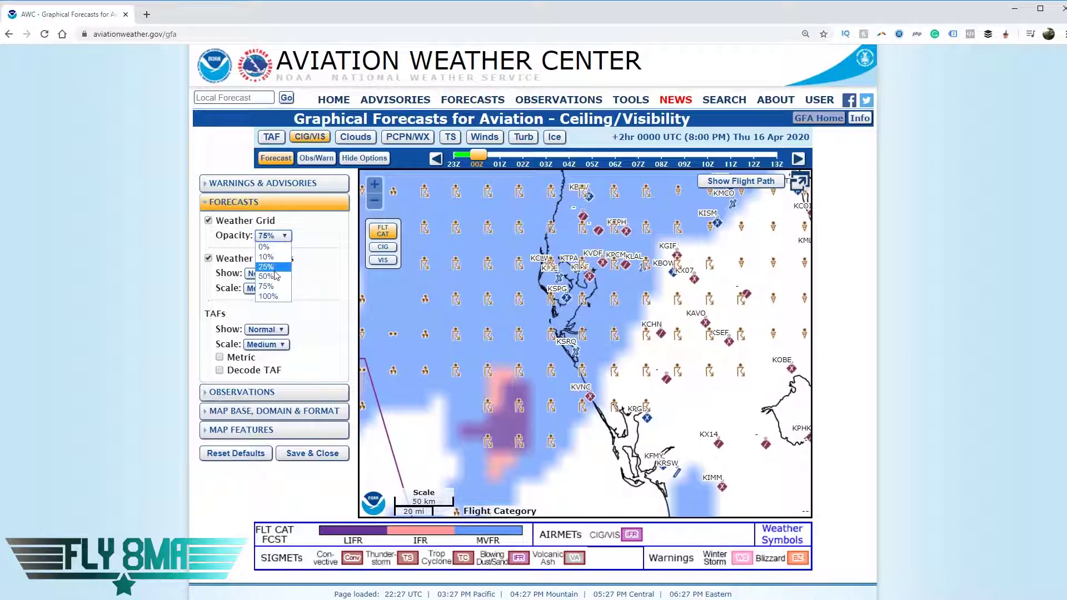
left_click(273, 265)
left_click(280, 235)
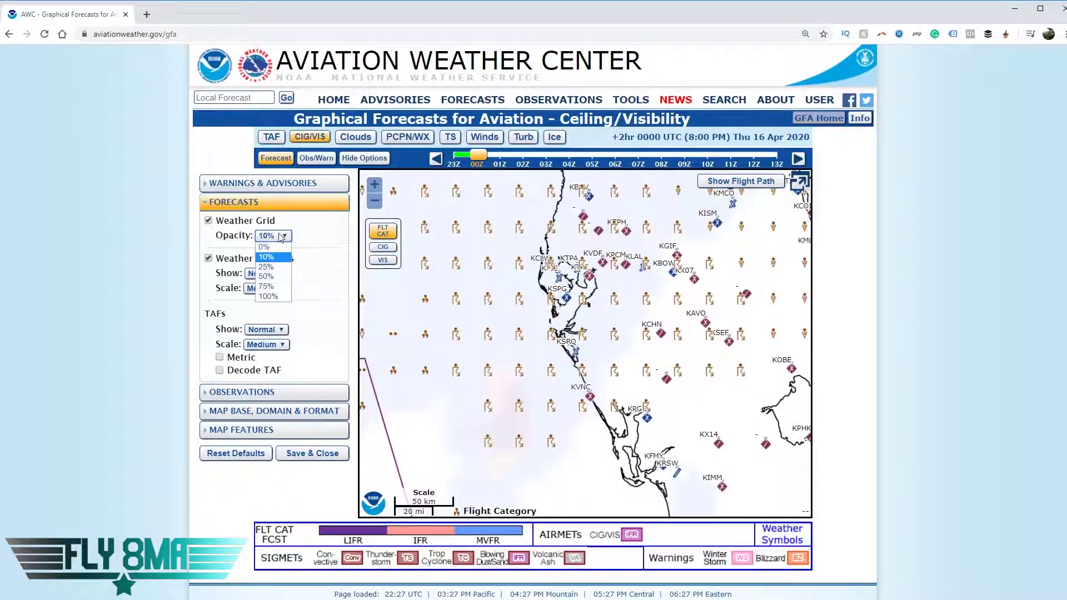
left_click(274, 287)
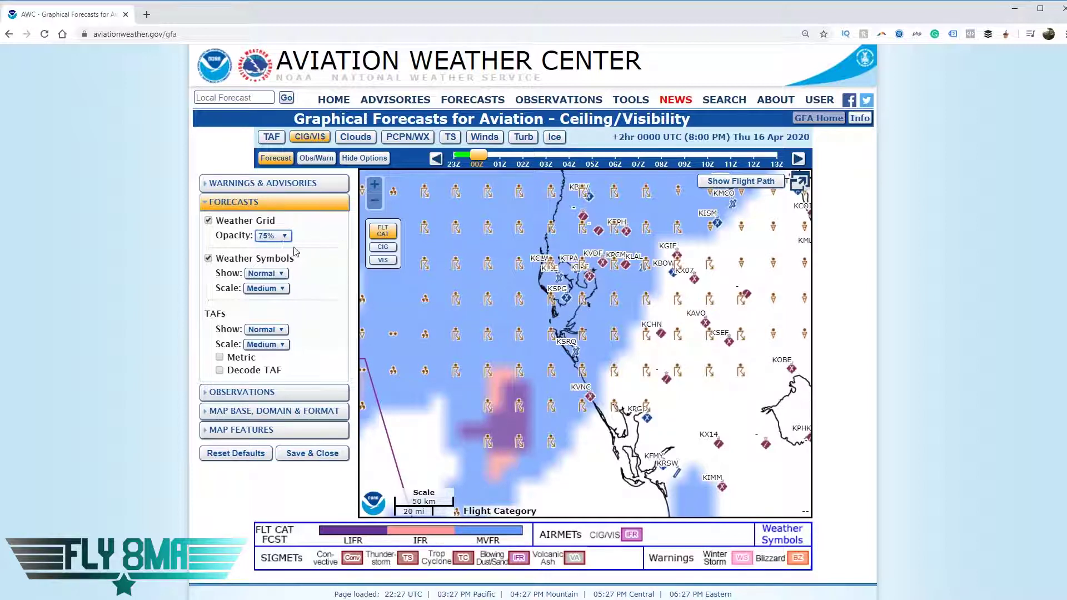
left_click(209, 221)
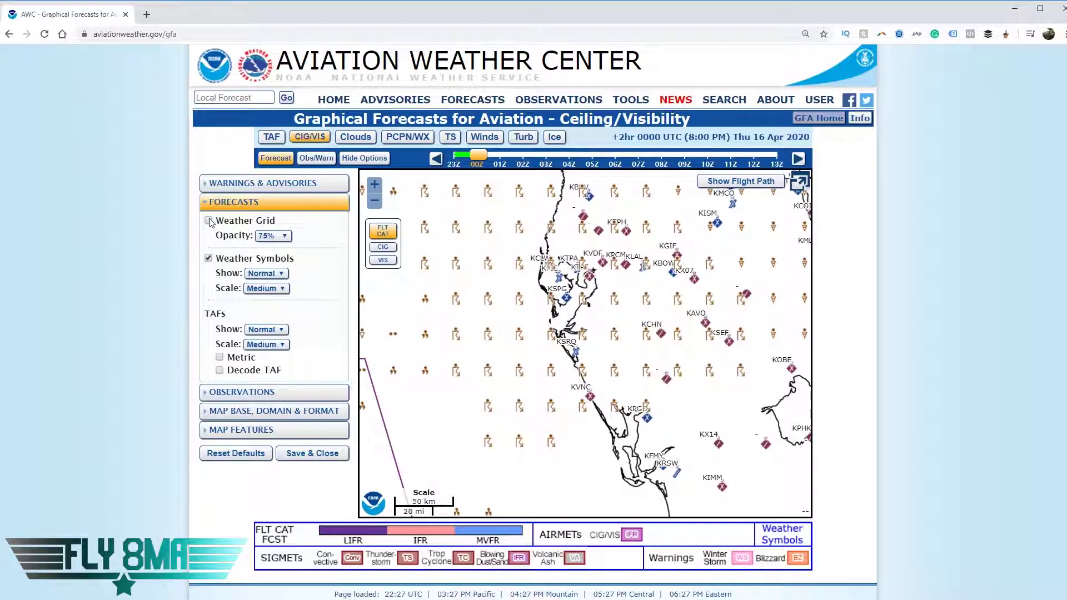
left_click(209, 221)
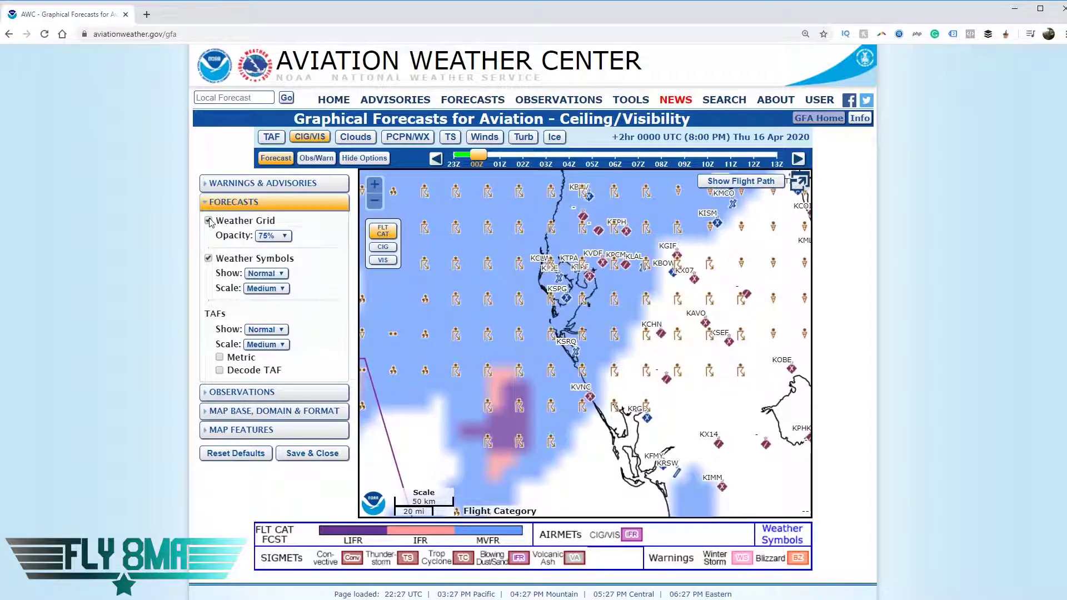
Reset Map Options to defaults, then zoom out and frame the Tampa and KSRQ coast.
left_click(230, 454)
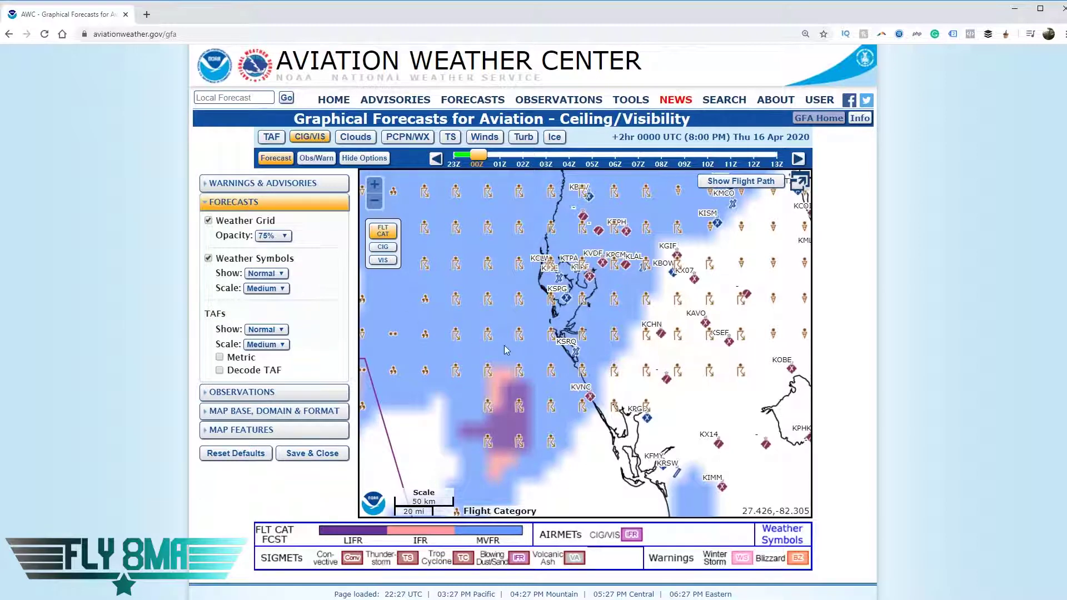
left_click(356, 158)
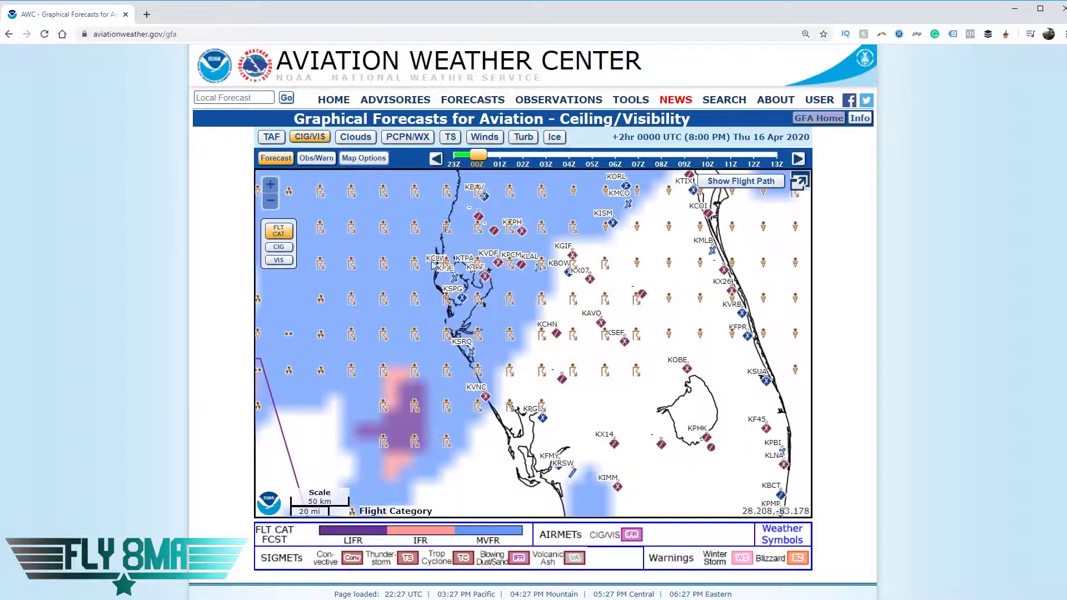
scroll(496, 295, "up", 2)
left_click_drag(511, 356, 496, 284)
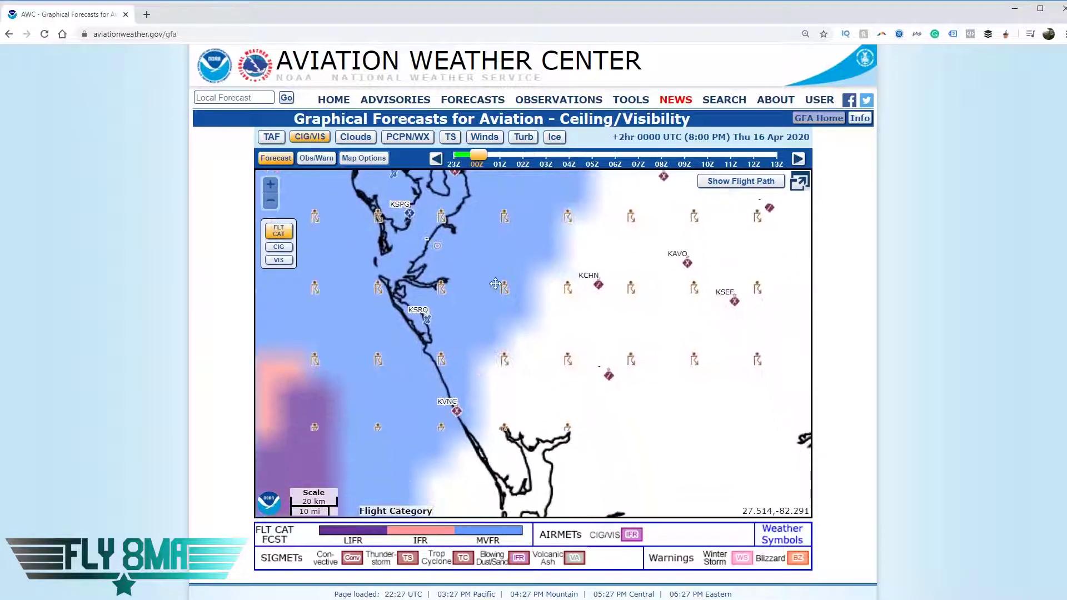
scroll(495, 284, "down", 1)
scroll(504, 208, "down", 1)
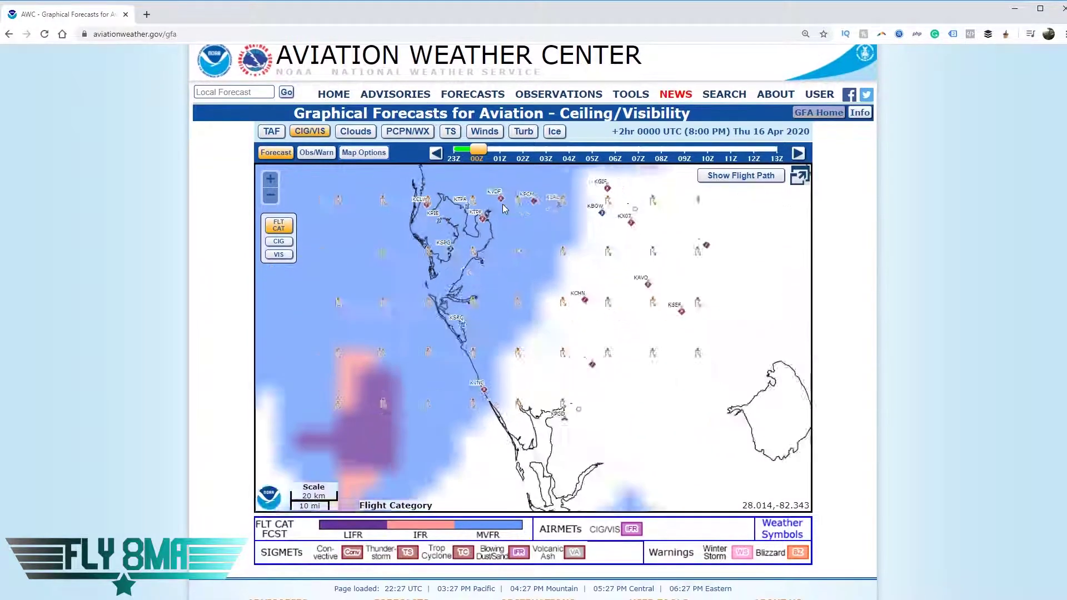
left_click_drag(504, 208, 509, 252)
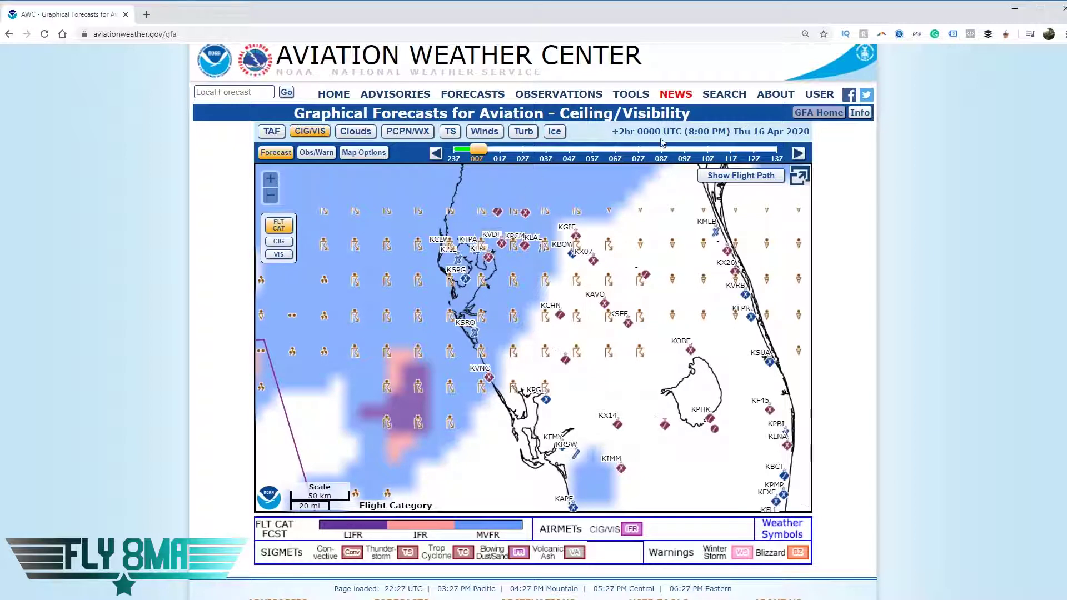
Check the forecast visibility and ceiling layers, then switch to the Clouds forecast.
left_click(278, 256)
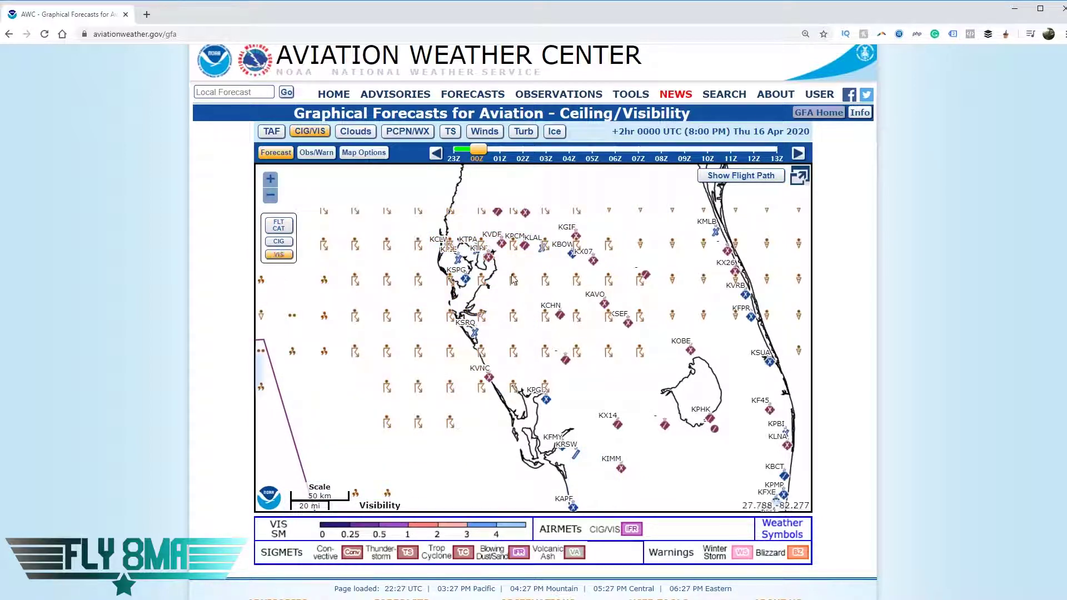
scroll(508, 275, "down", 1)
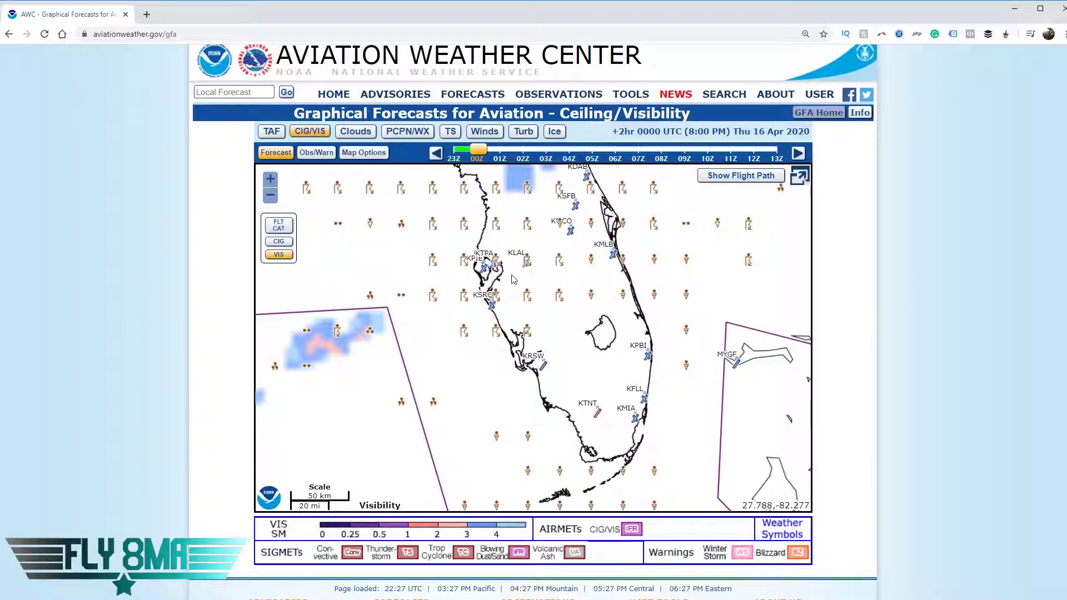
scroll(514, 280, "up", 1)
scroll(483, 257, "up", 1)
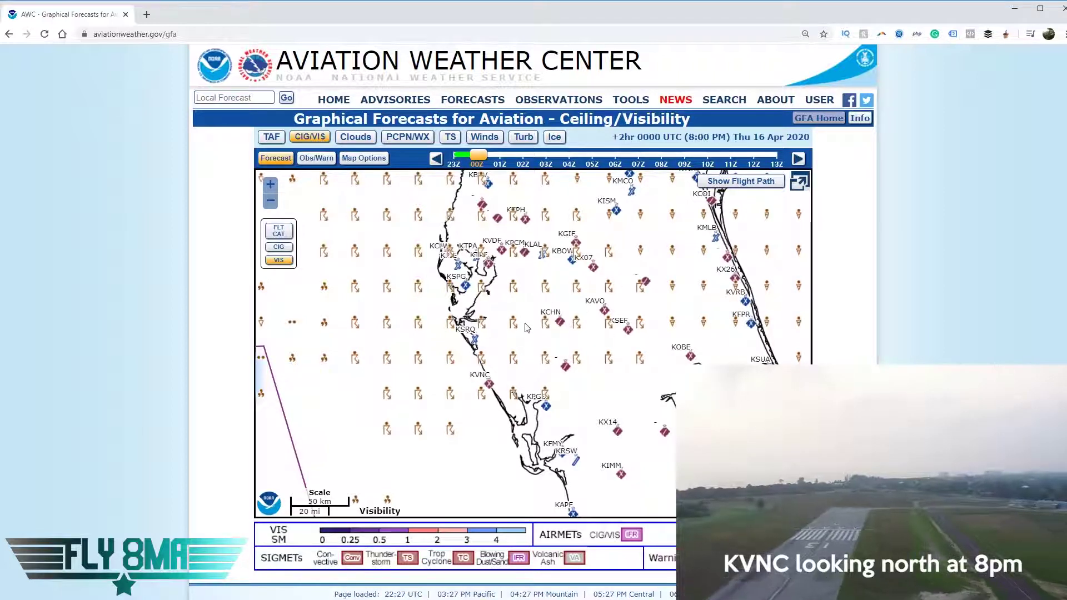
left_click(281, 247)
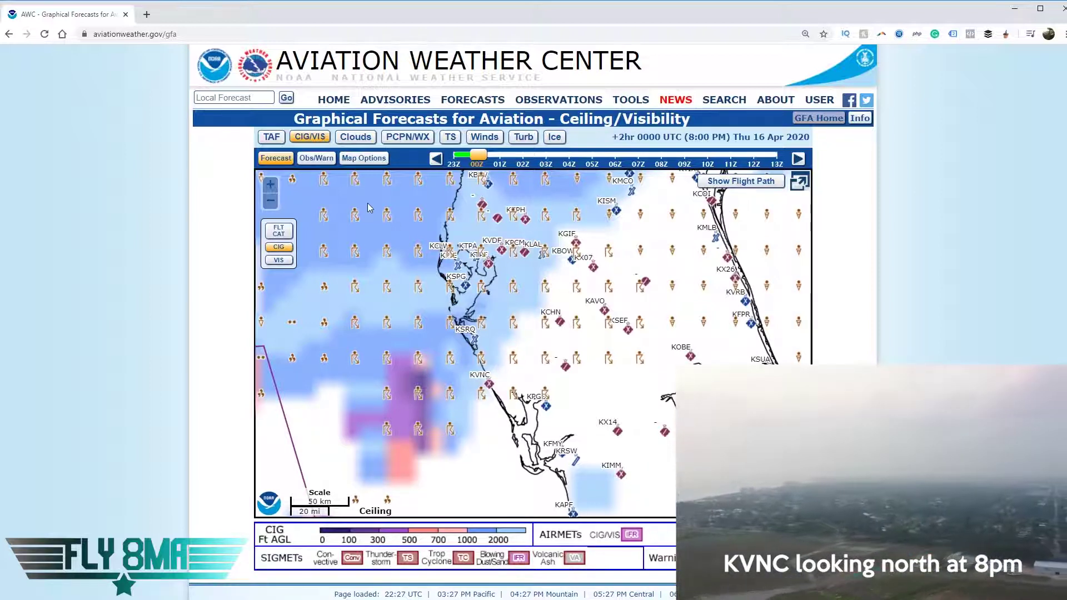
left_click(354, 139)
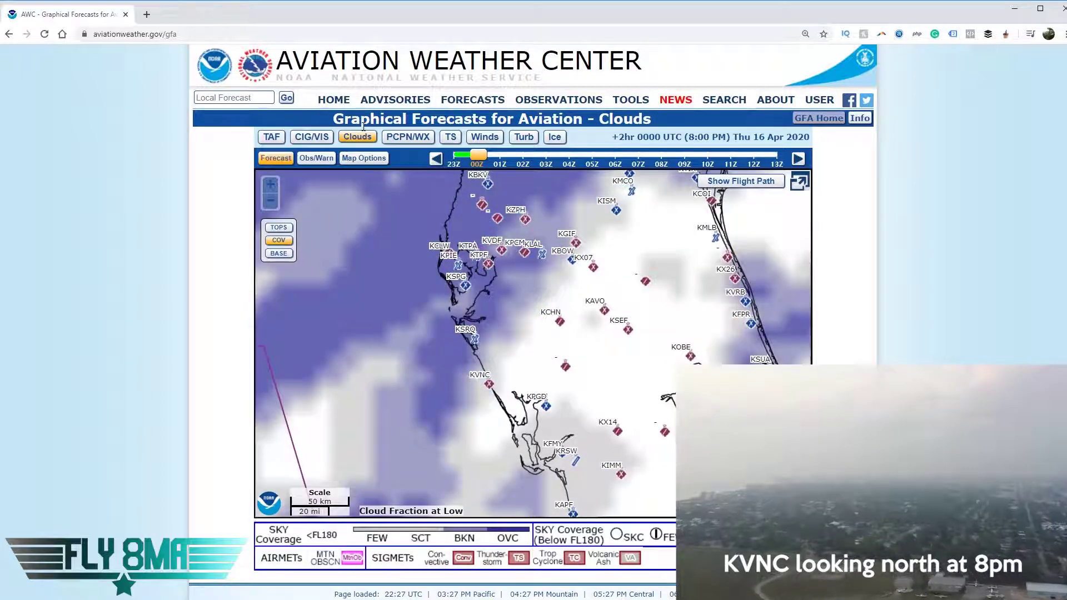
Cycle the Clouds map through low cloud bases and tops, ending on coverage.
left_click(360, 138)
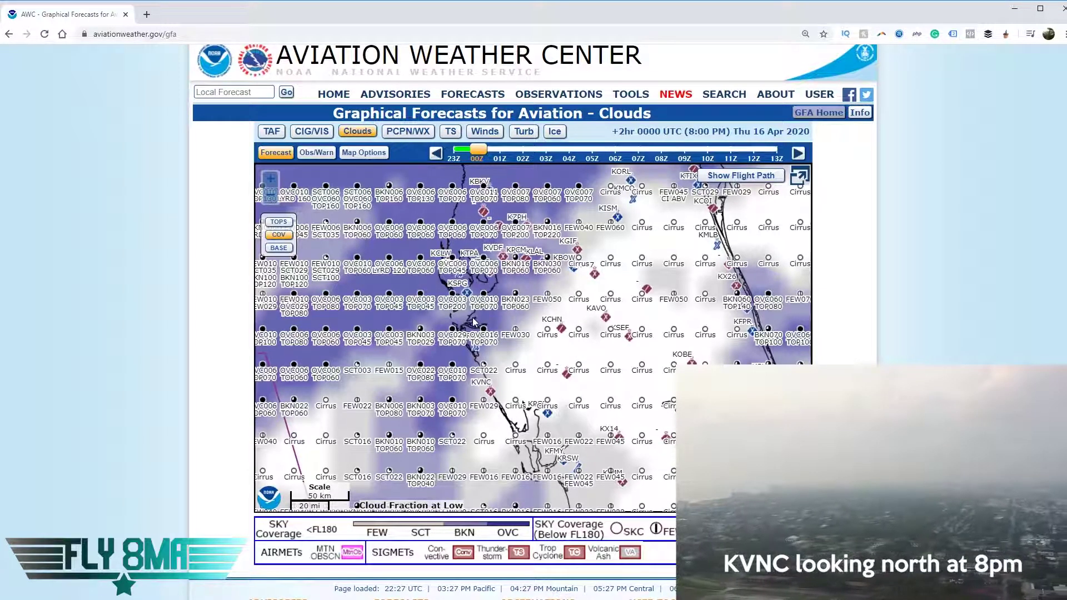
left_click(279, 248)
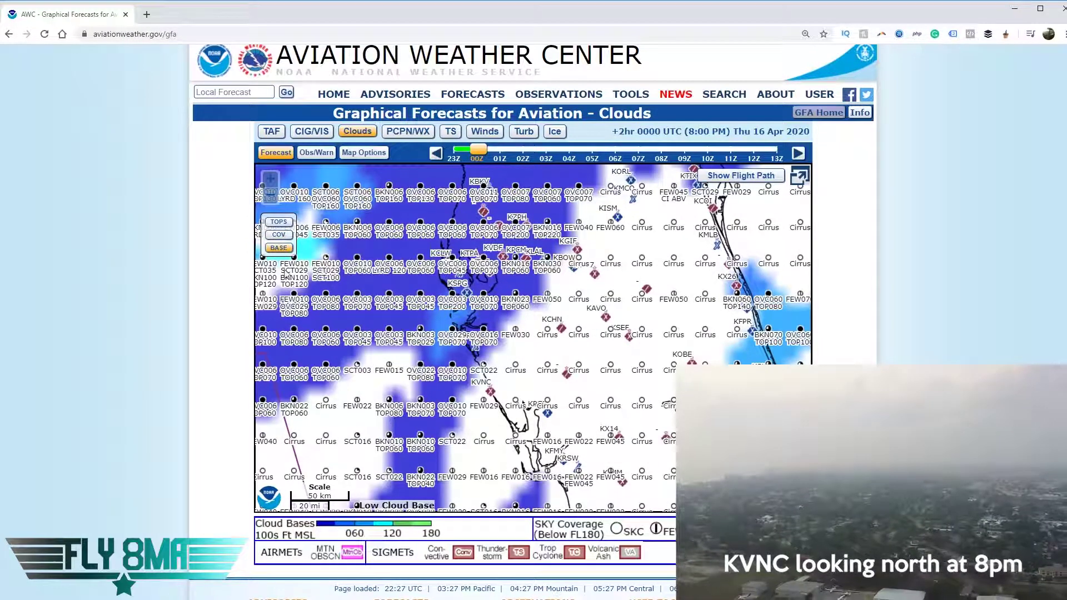
left_click(281, 222)
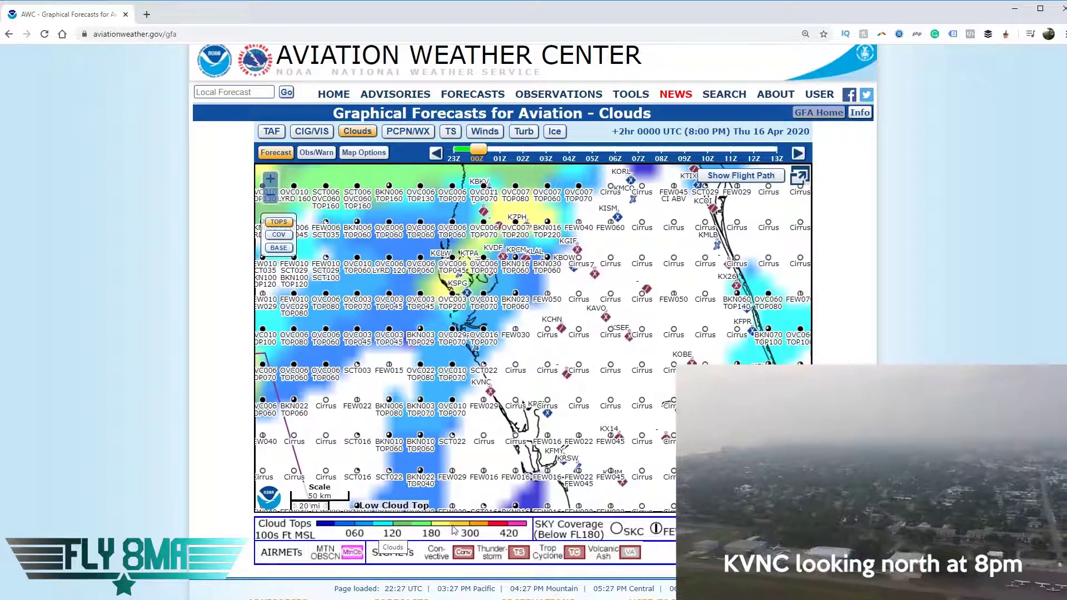
left_click(279, 237)
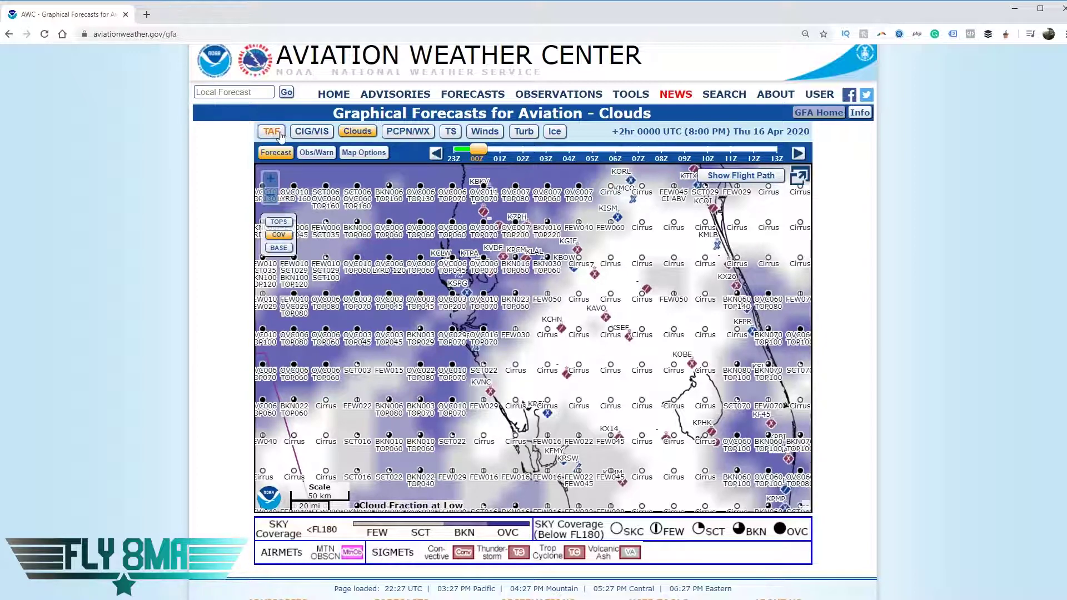
Show the TAF forecast map zoomed into Tampa Bay at 00Z.
left_click(280, 135)
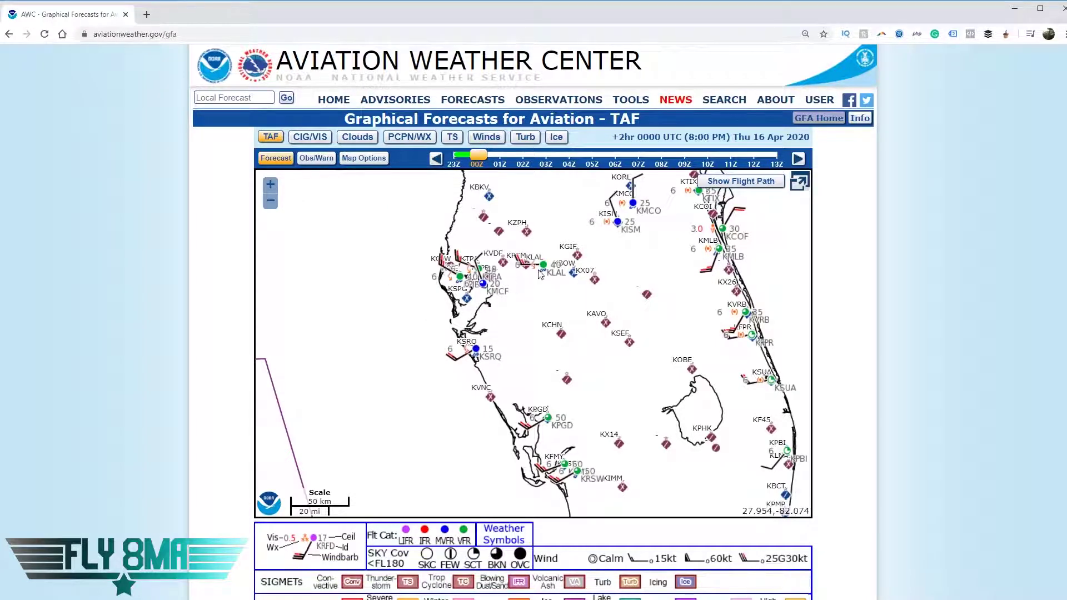
scroll(534, 271, "up", 1)
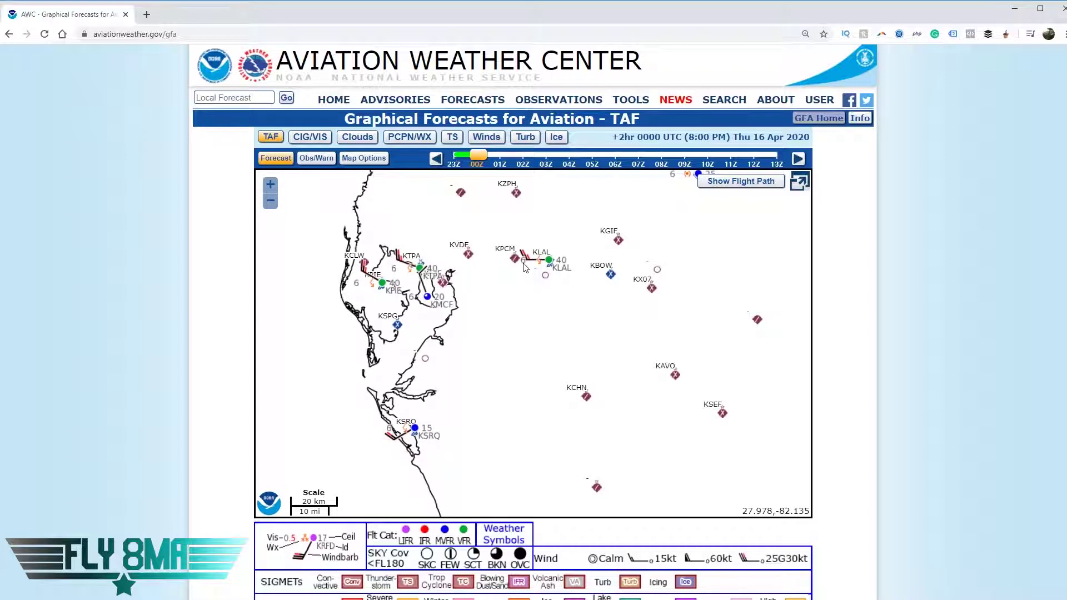
left_click_drag(473, 156, 477, 155)
Read and close the KLAL Lakeland and KSRQ Sarasota-Bradenton TAF texts.
left_click(550, 260)
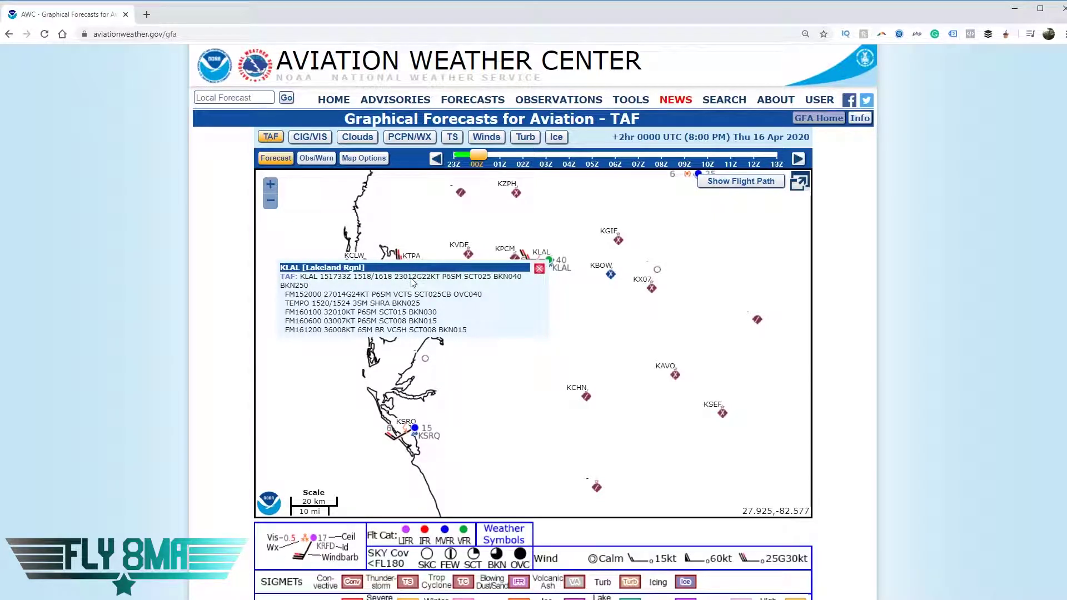
left_click(539, 269)
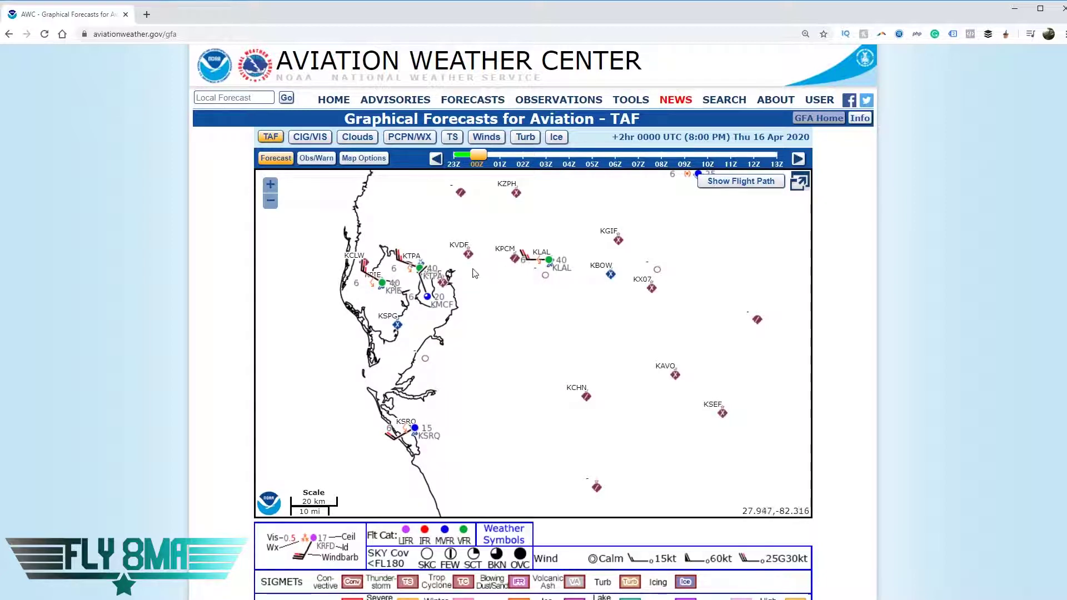
left_click(417, 430)
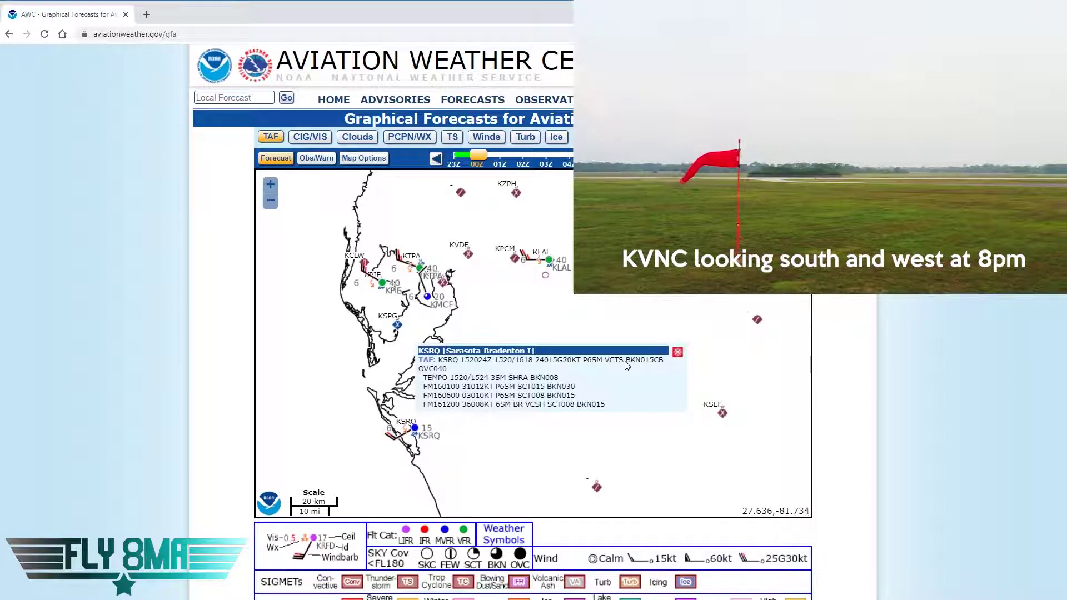
left_click(678, 352)
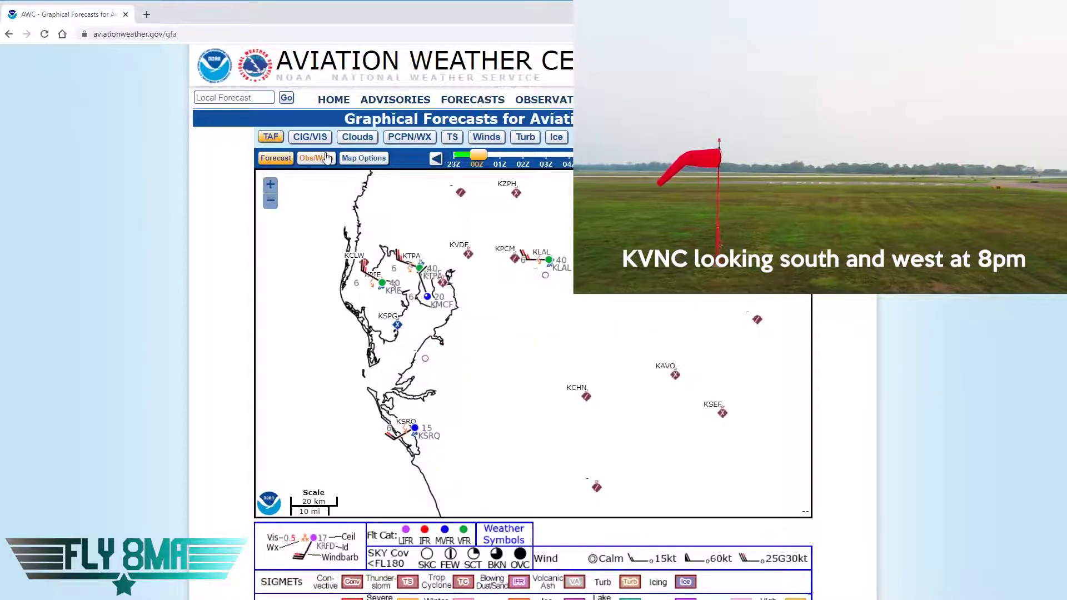
View the PCPN/WX then TS forecasts, checking and closing a GFA Weather popup over Tampa Bay.
left_click(413, 137)
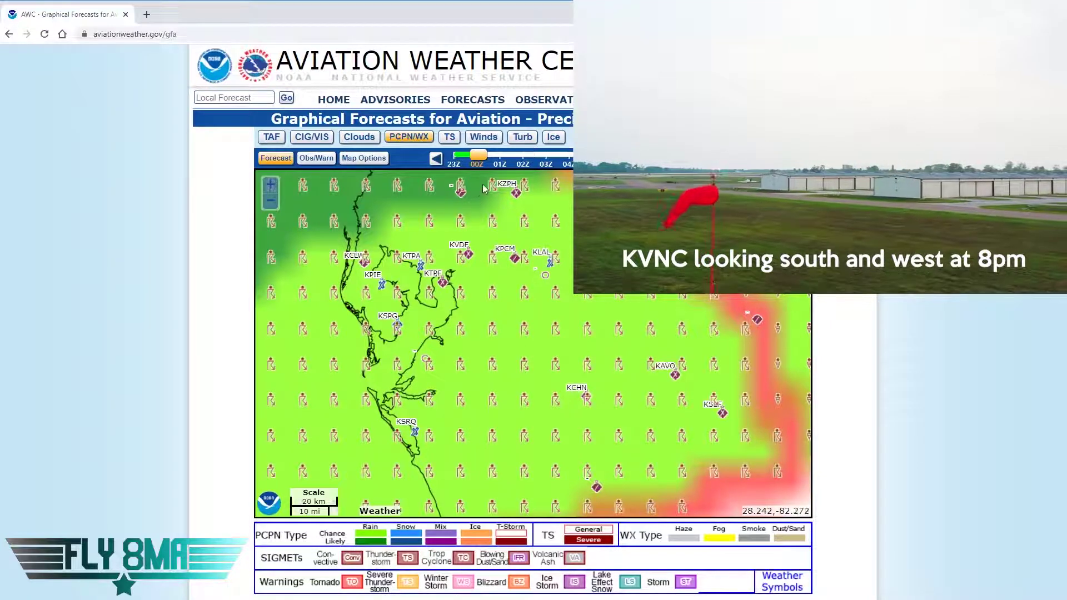
left_click(453, 138)
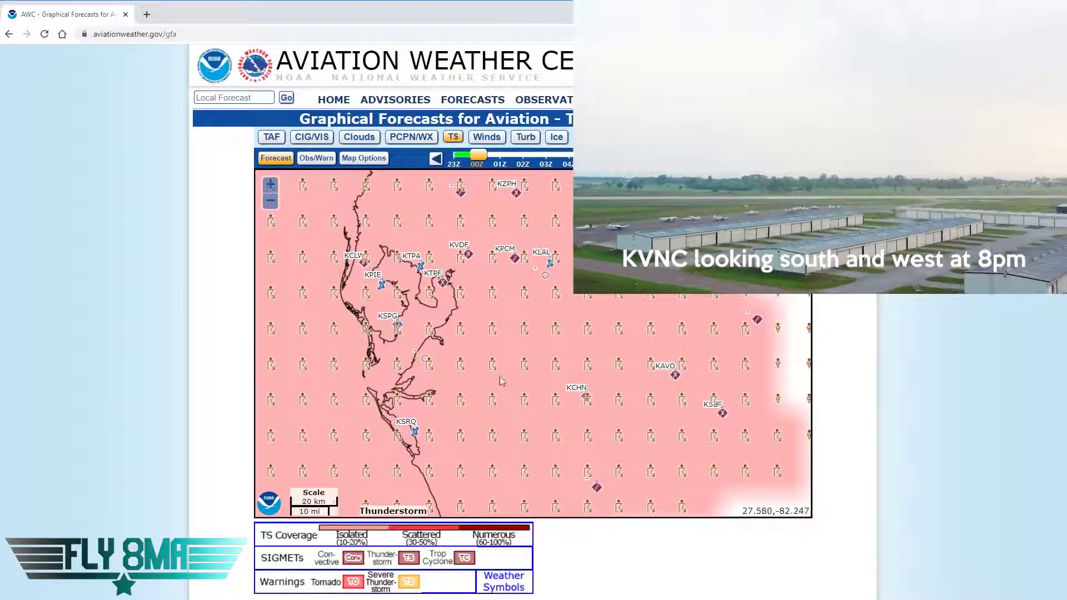
left_click(529, 325)
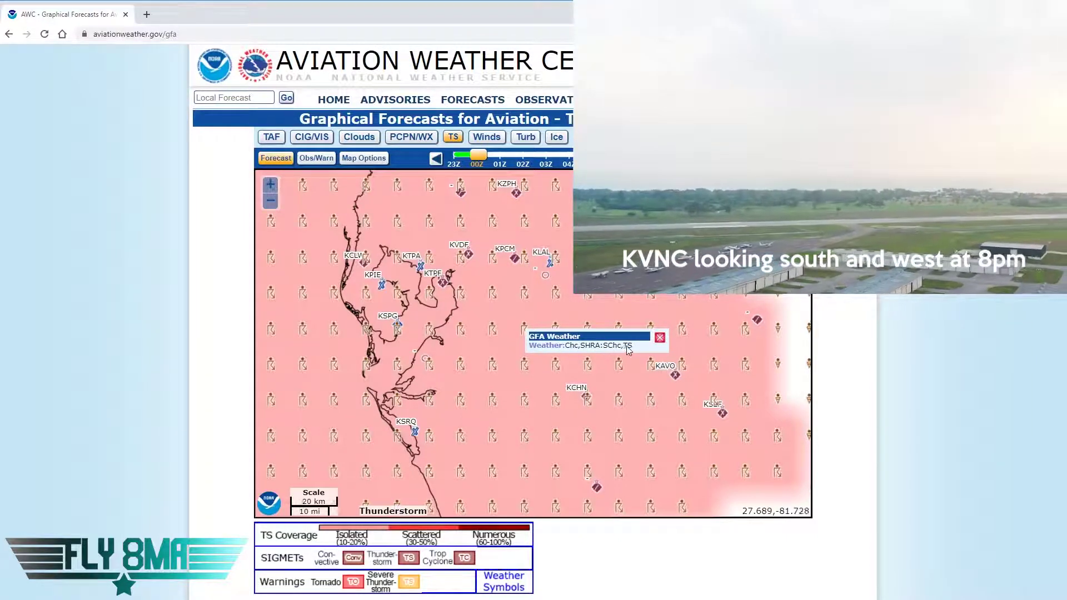
left_click(527, 361)
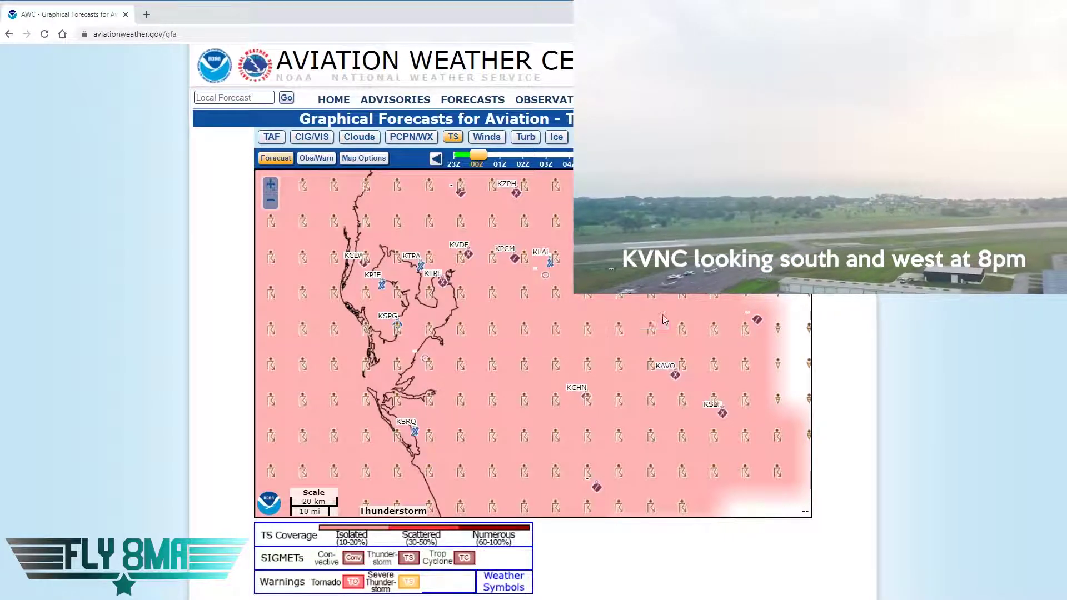
left_click(660, 314)
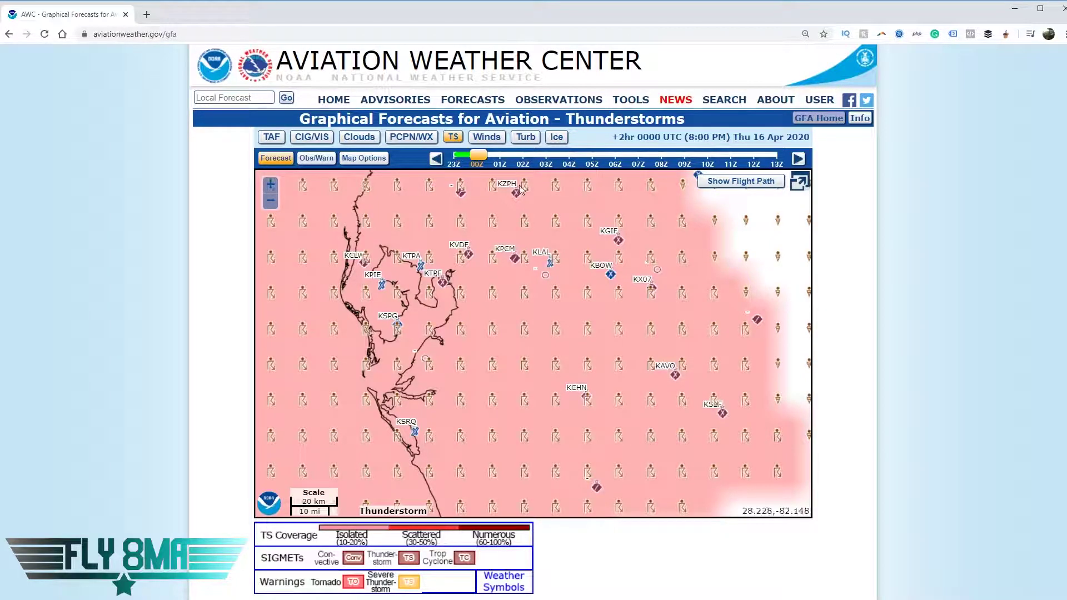
View the 15,000 ft winds, turbulence and icing forecasts, then show Ceiling/Visibility observations.
left_click(497, 139)
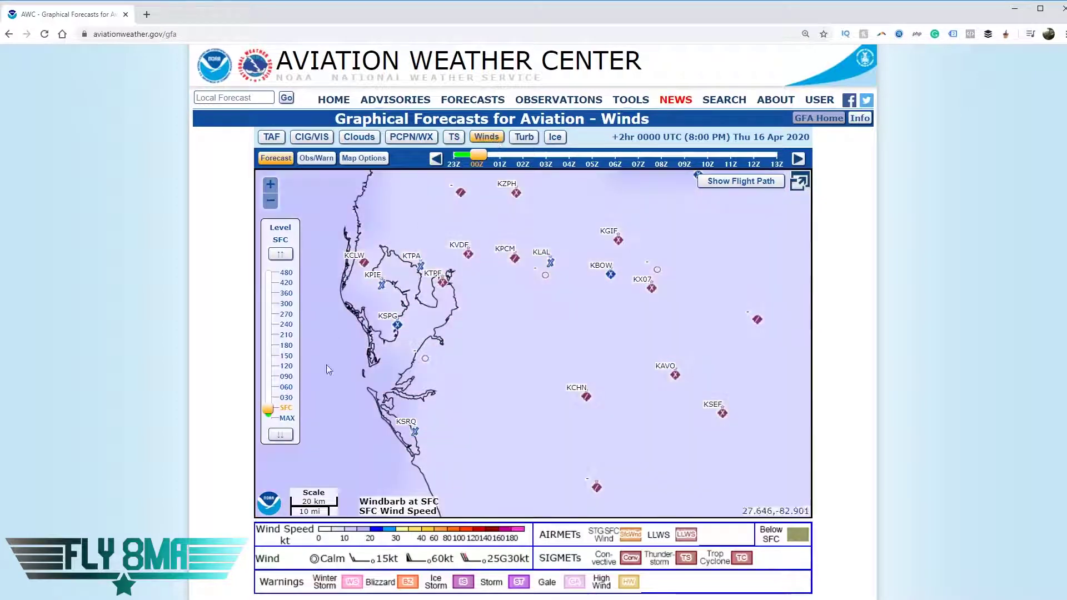
left_click_drag(267, 410, 267, 356)
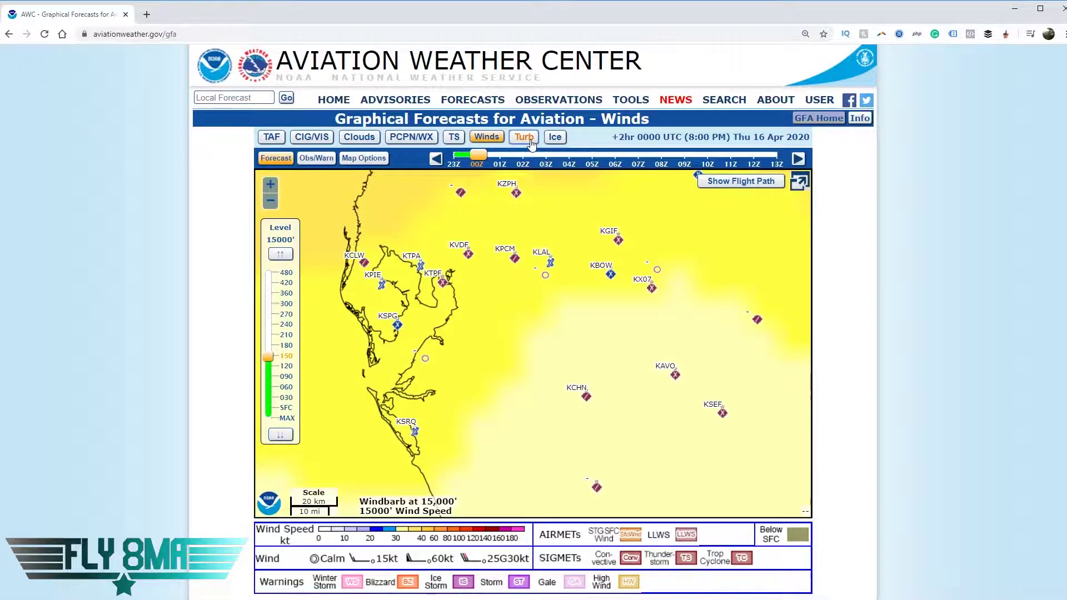
left_click(525, 138)
left_click(557, 139)
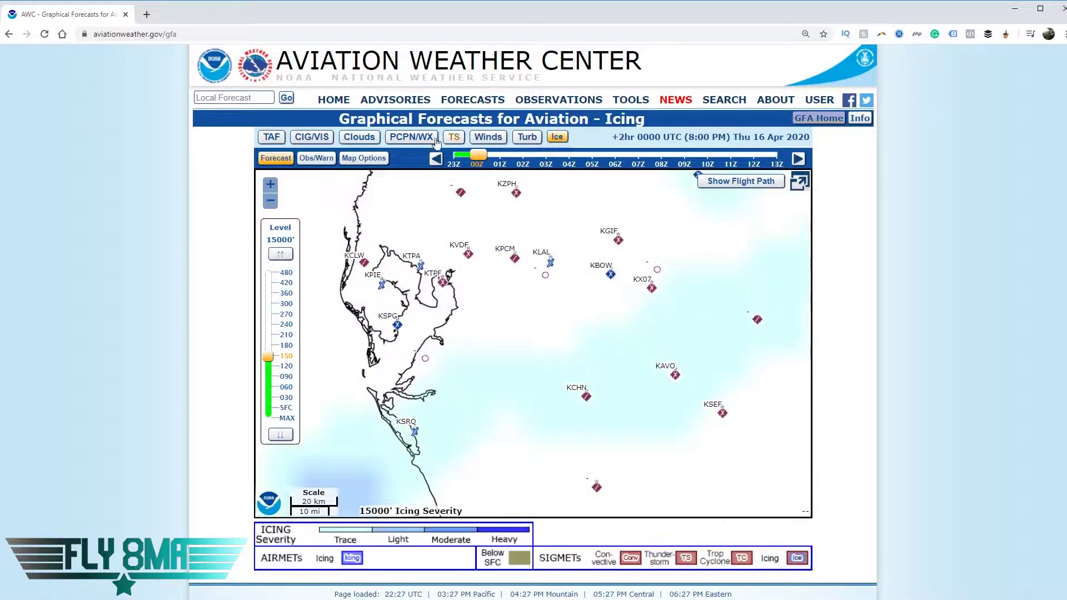
left_click(323, 160)
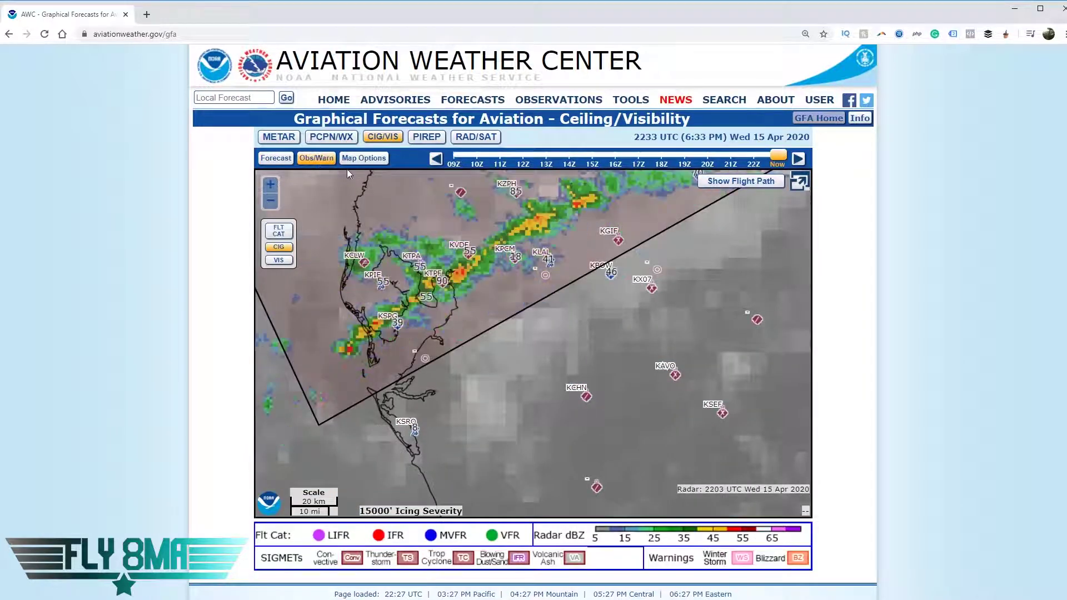
left_click_drag(452, 438, 434, 385)
scroll(419, 339, "down", 2)
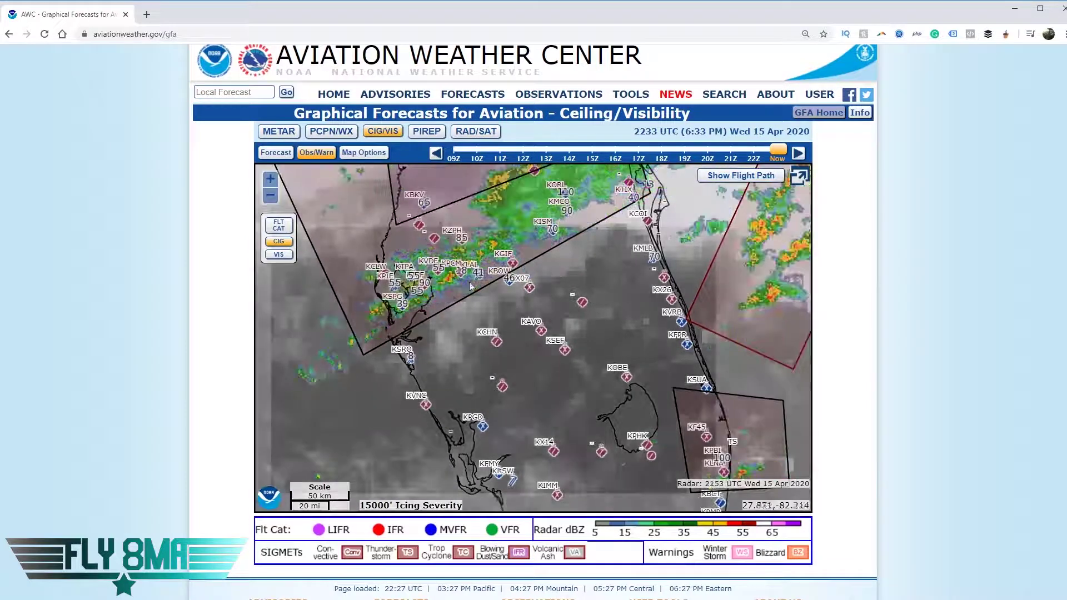
mouse_move(447, 185)
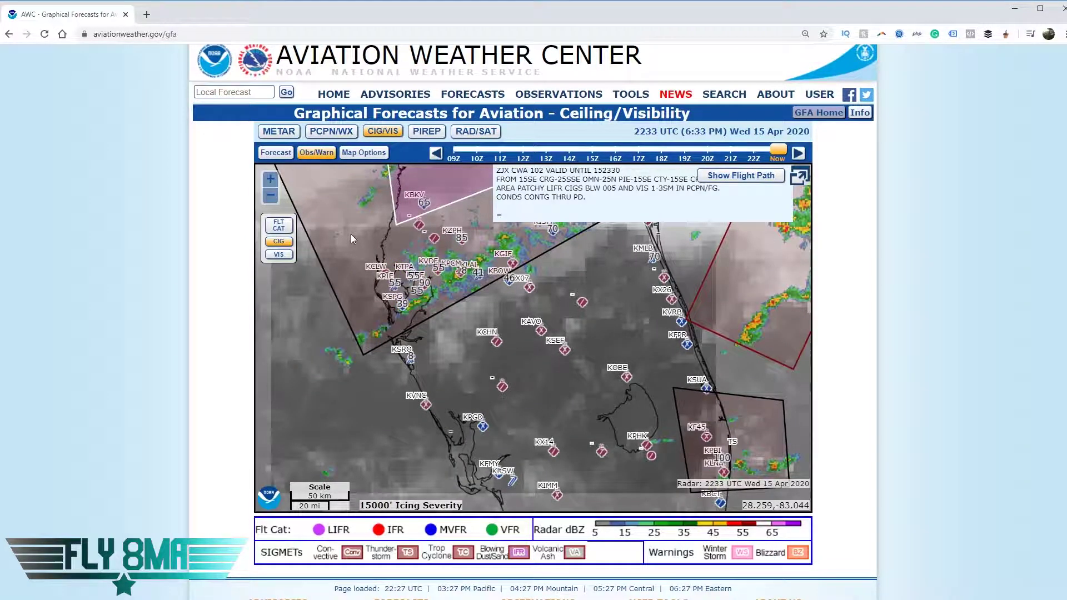
mouse_move(351, 233)
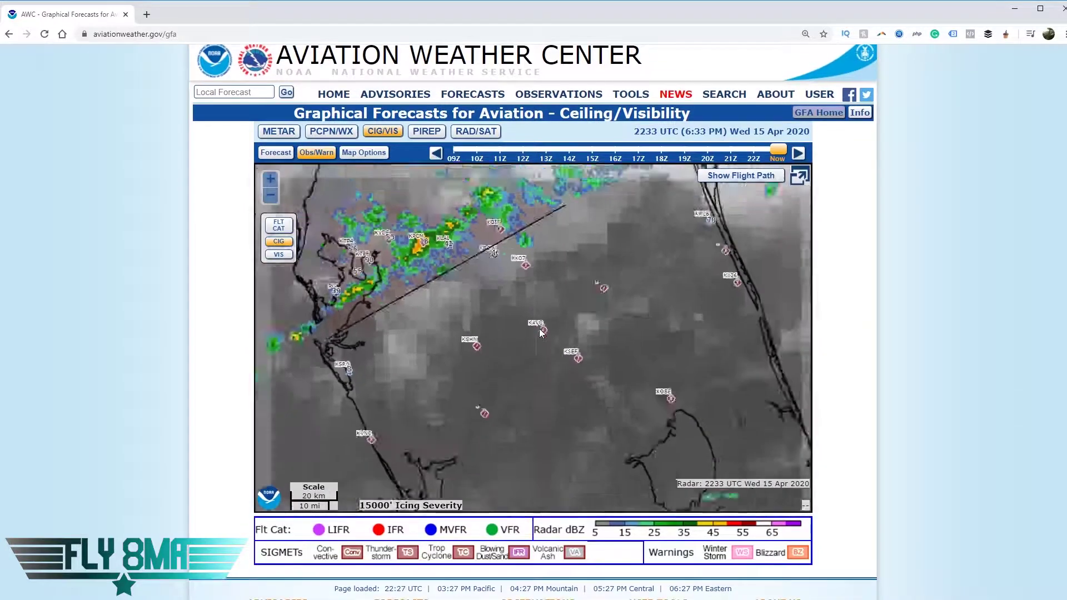
left_click(508, 301)
left_click_drag(508, 302, 514, 367)
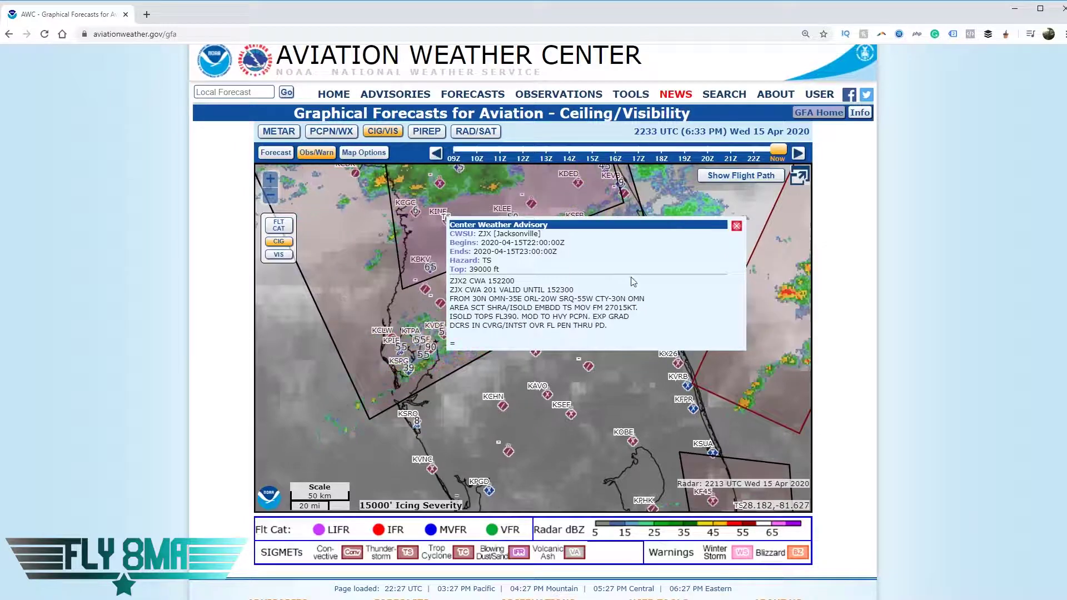
left_click(735, 228)
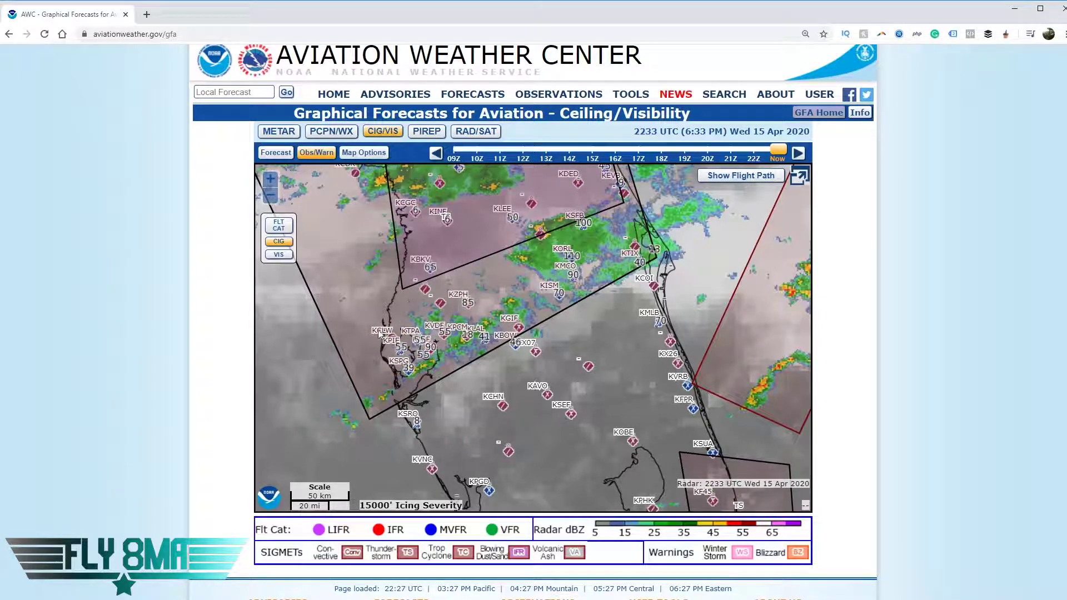
Show pilot reports over north-west Florida at 3000' and all levels, and read the B737 moderate turbulence report.
left_click(437, 134)
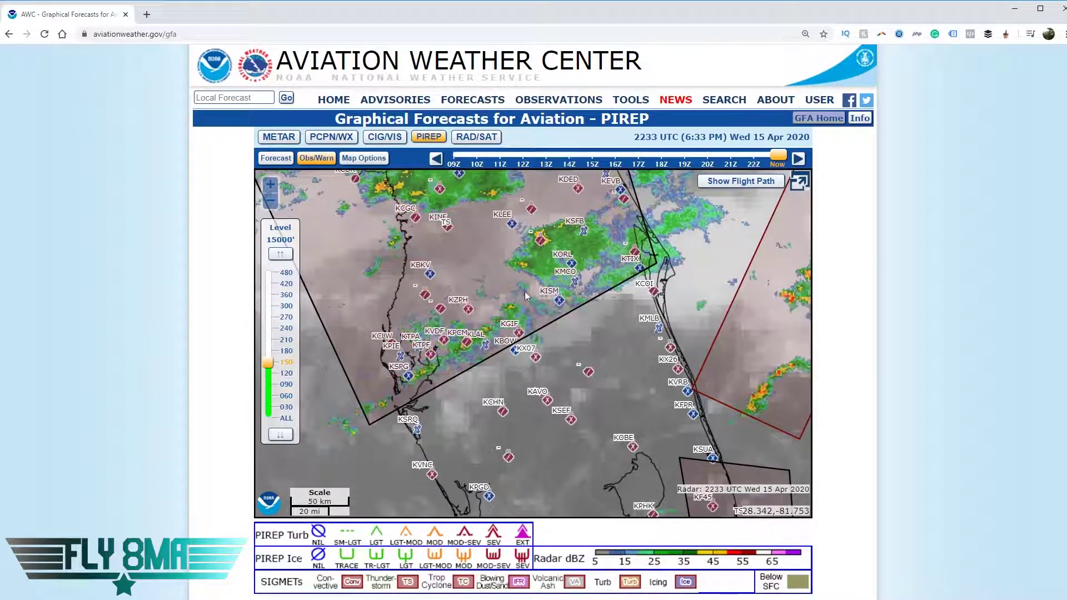
left_click_drag(507, 378, 572, 406)
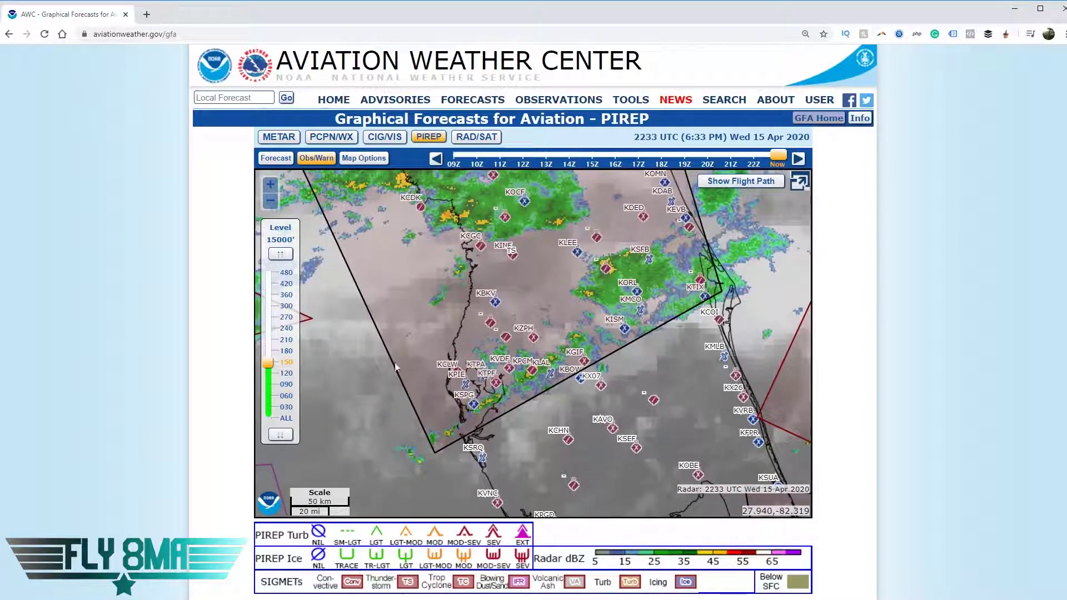
left_click_drag(276, 374, 278, 423)
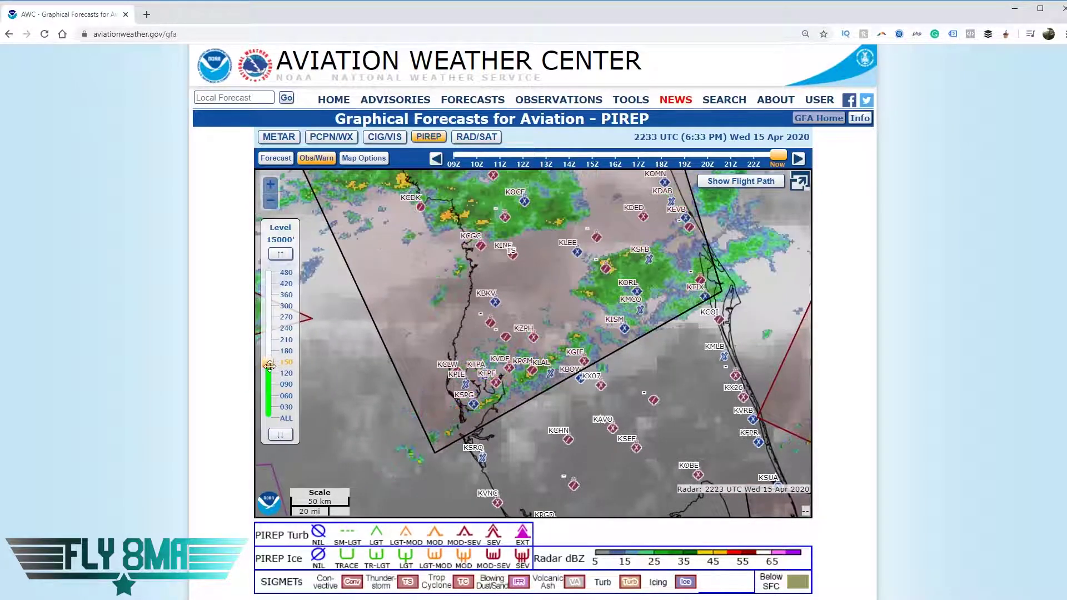
left_click(277, 423)
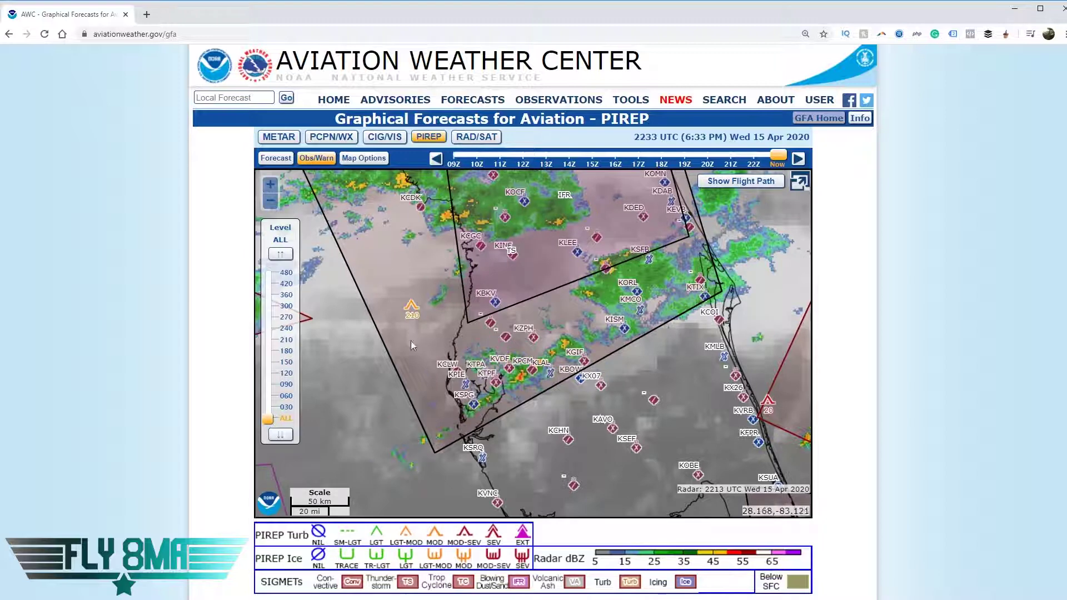
left_click(411, 308)
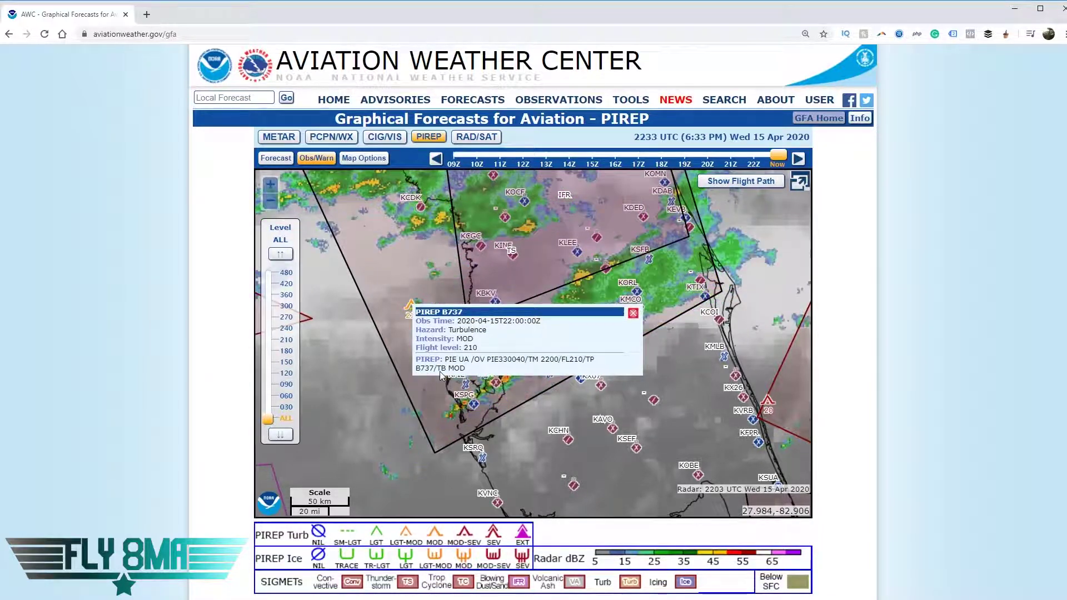
Cycle the PIREP altitude filter through 3000', FL270 and FL210, ending at 15000' over southern Florida.
left_click(269, 402)
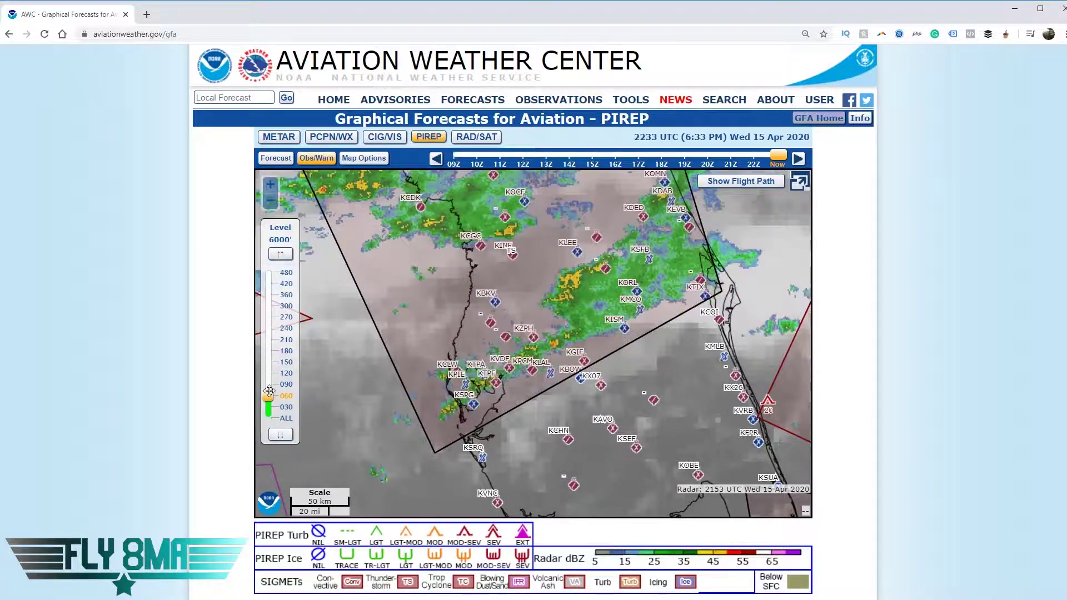
left_click(271, 314)
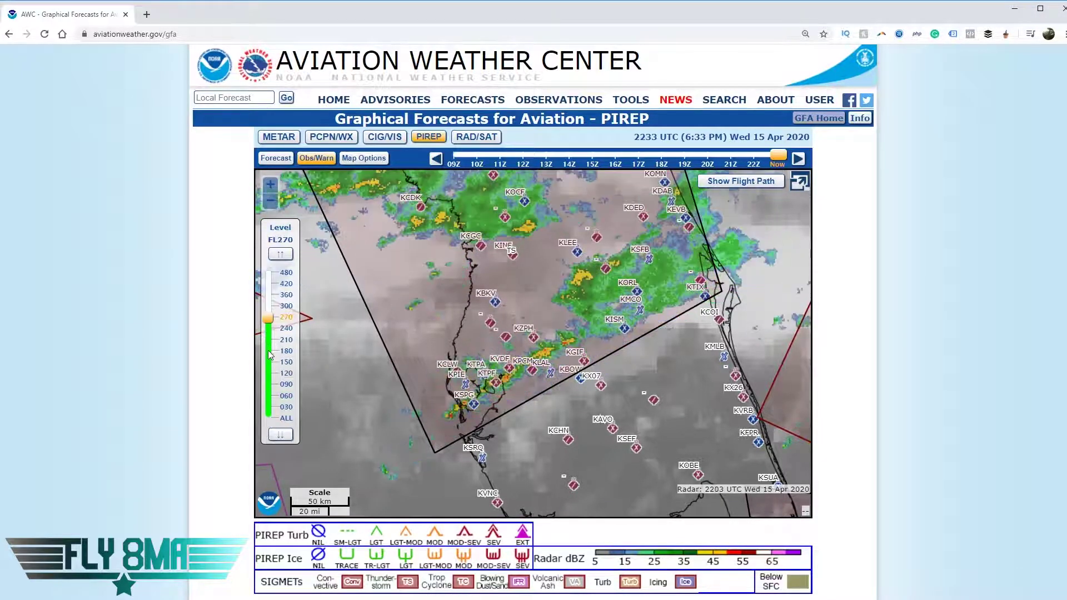
left_click(268, 339)
left_click(268, 362)
left_click_drag(391, 439, 345, 396)
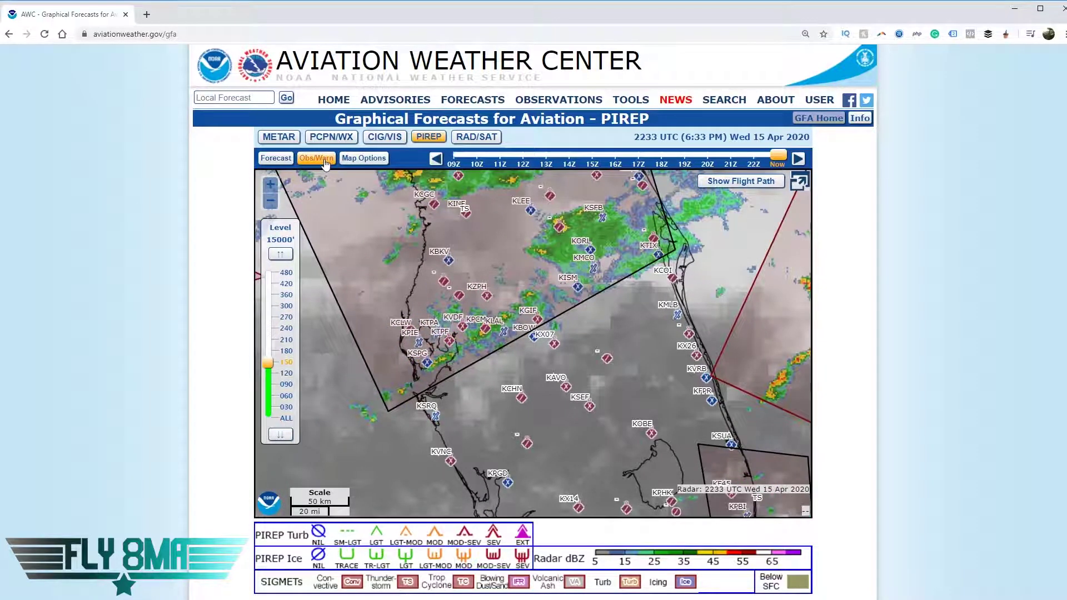
Show METAR observations and step the time back to 20Z, then 1700 UTC.
left_click(278, 136)
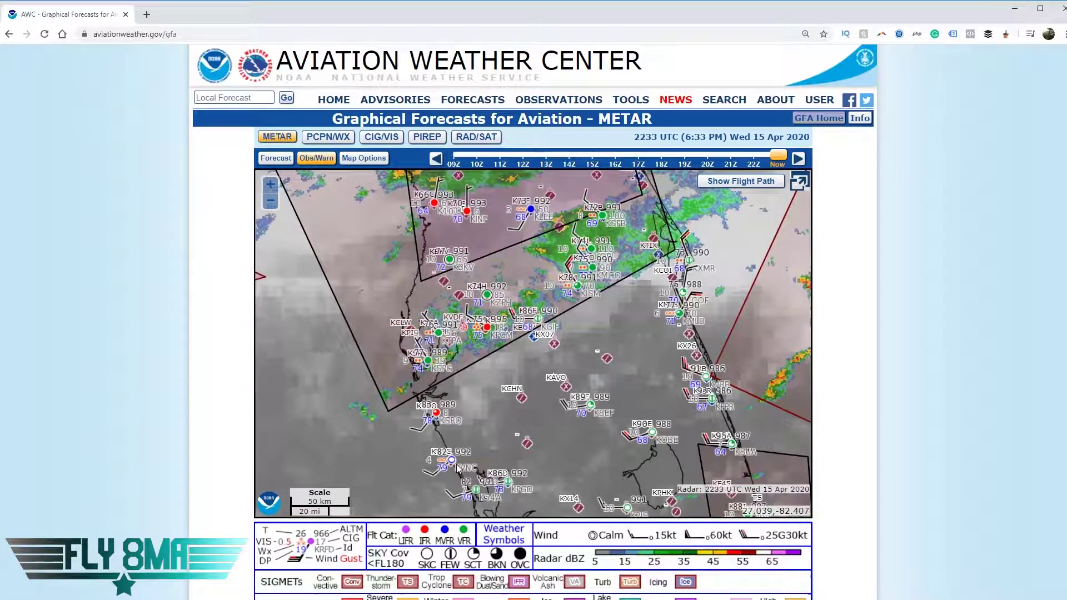
scroll(452, 481, "up", 1)
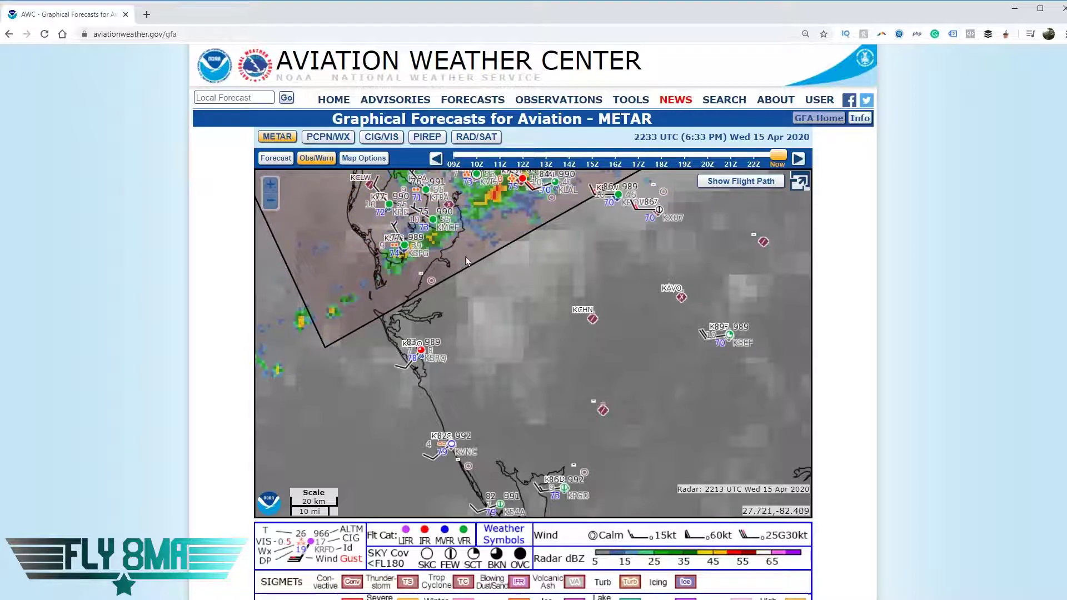
scroll(543, 196, "down", 1)
left_click_drag(778, 156, 711, 156)
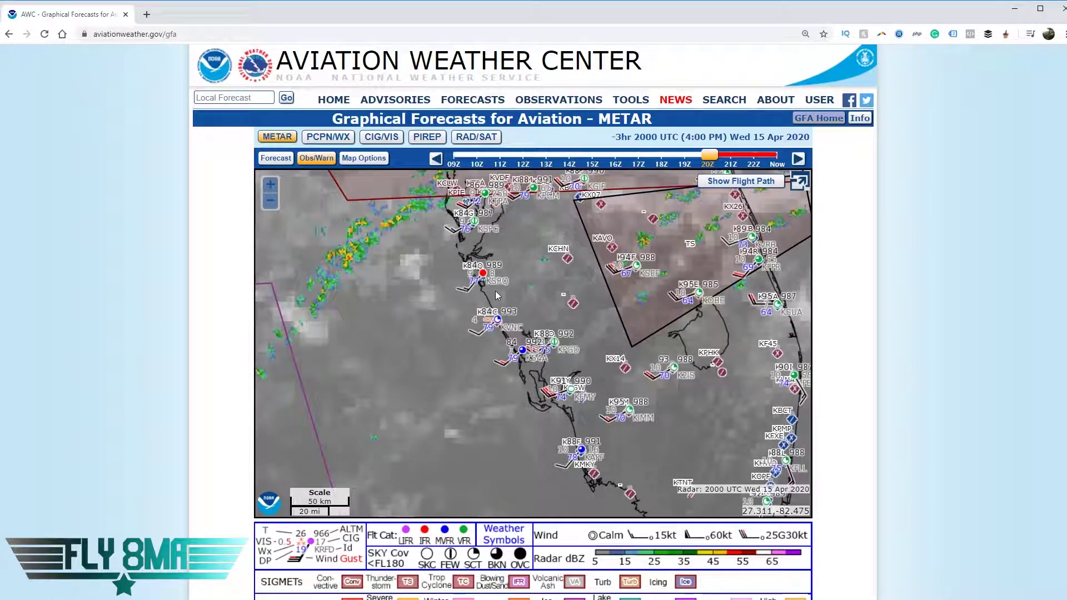
left_click(640, 155)
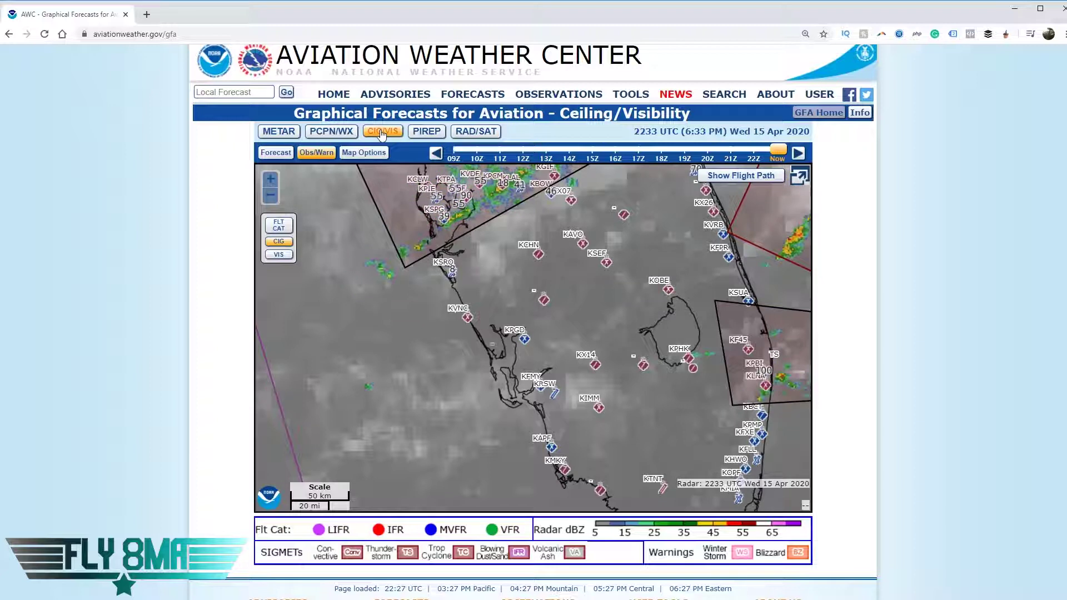
Toggle station visibility and flight category plots, check PCPN/WX, then return to METAR.
left_click(279, 255)
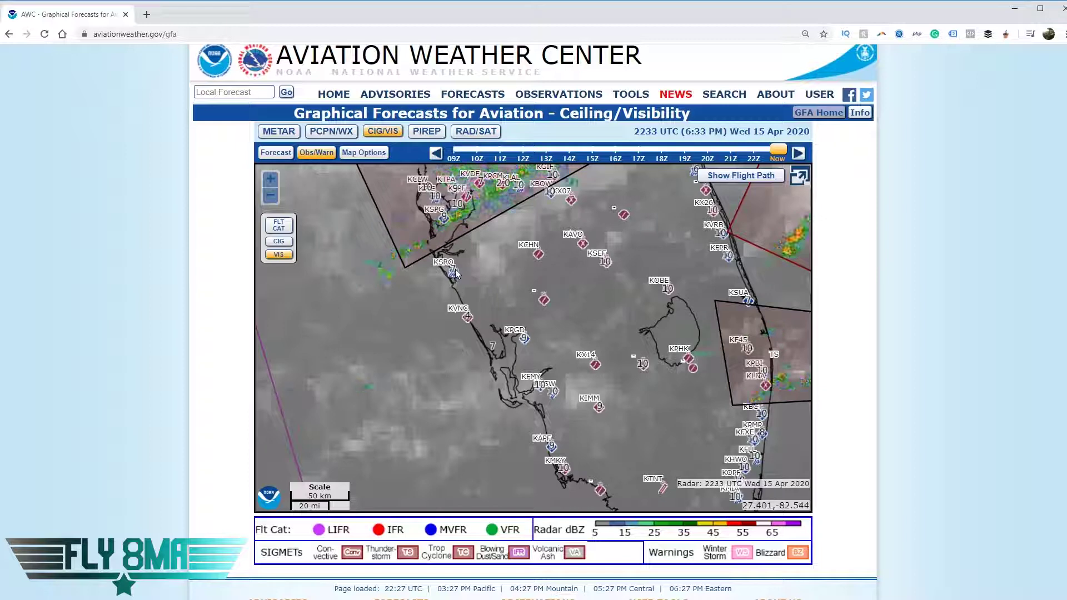
left_click(279, 228)
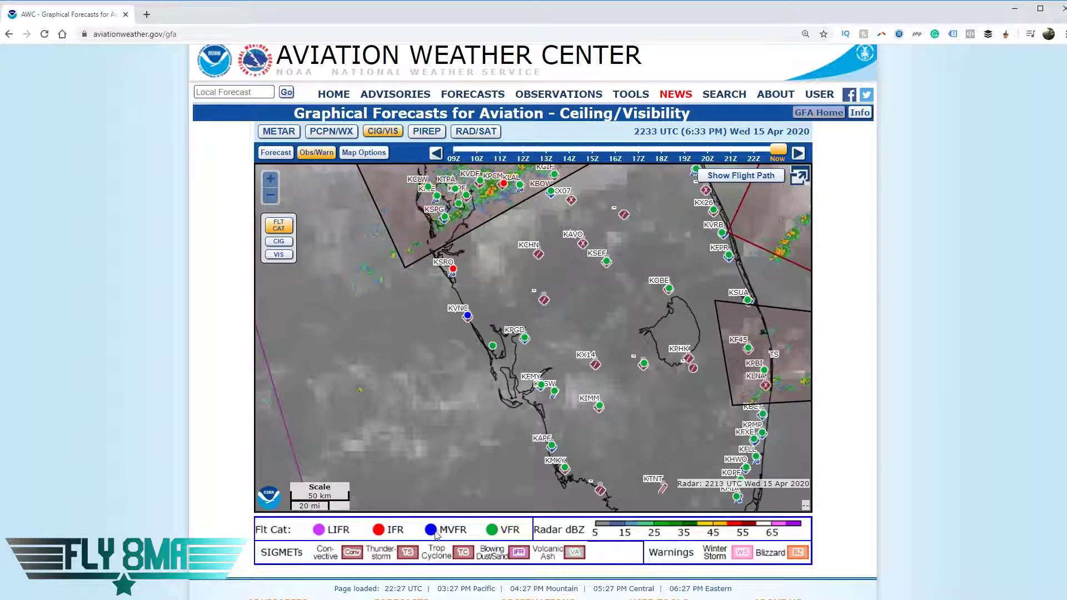
left_click(280, 253)
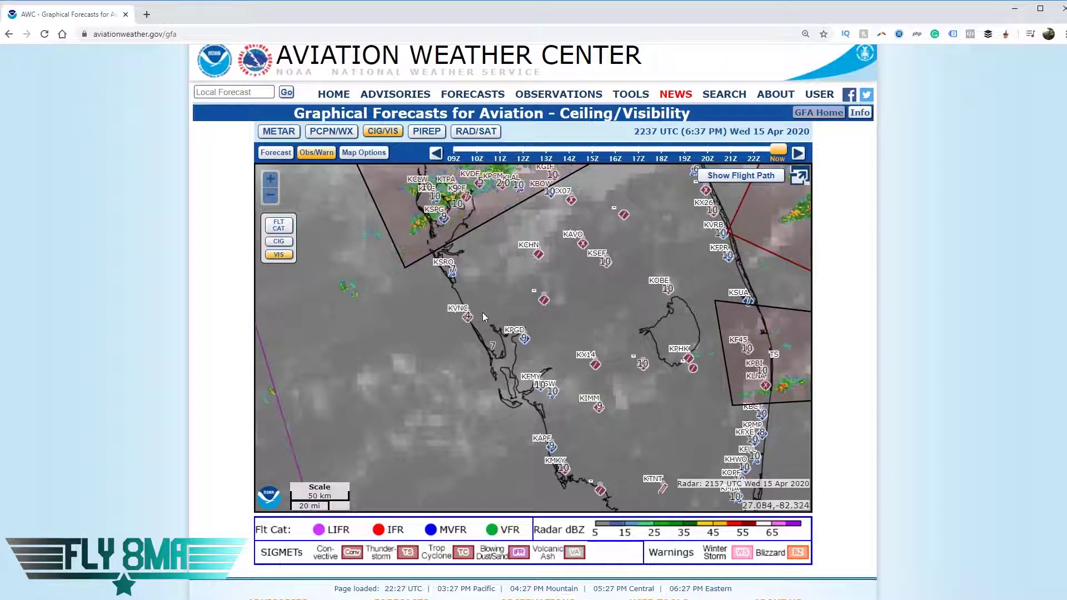
left_click(346, 136)
left_click(279, 139)
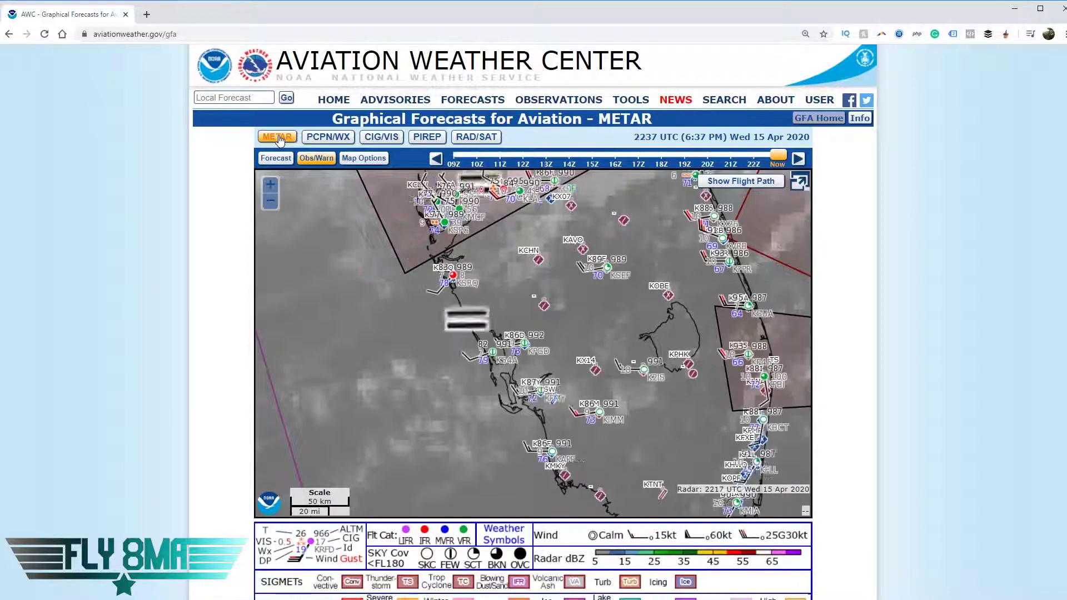
Bring central Florida into view and switch from observations to forecast products.
left_click_drag(530, 242, 508, 313)
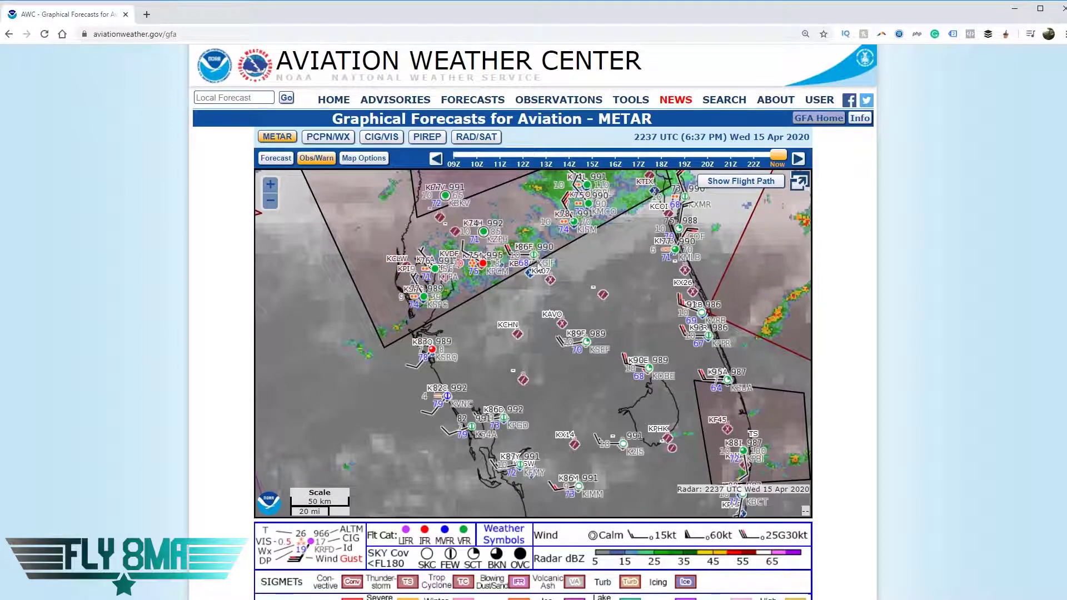
left_click(282, 161)
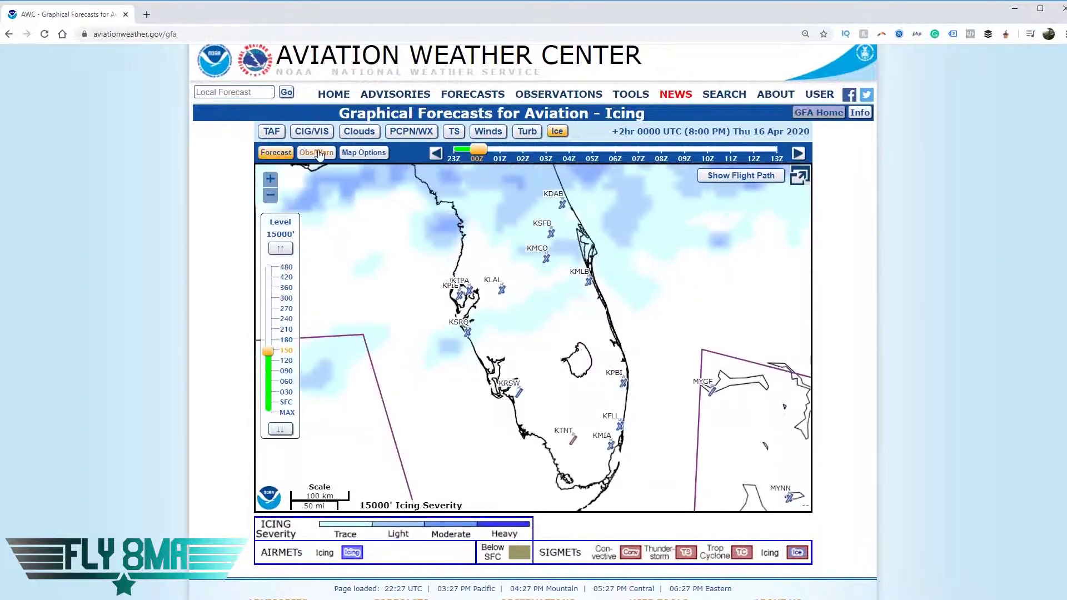
View the ceiling/visibility and clouds forecasts at 0300 UTC, then return to observations.
left_click(307, 133)
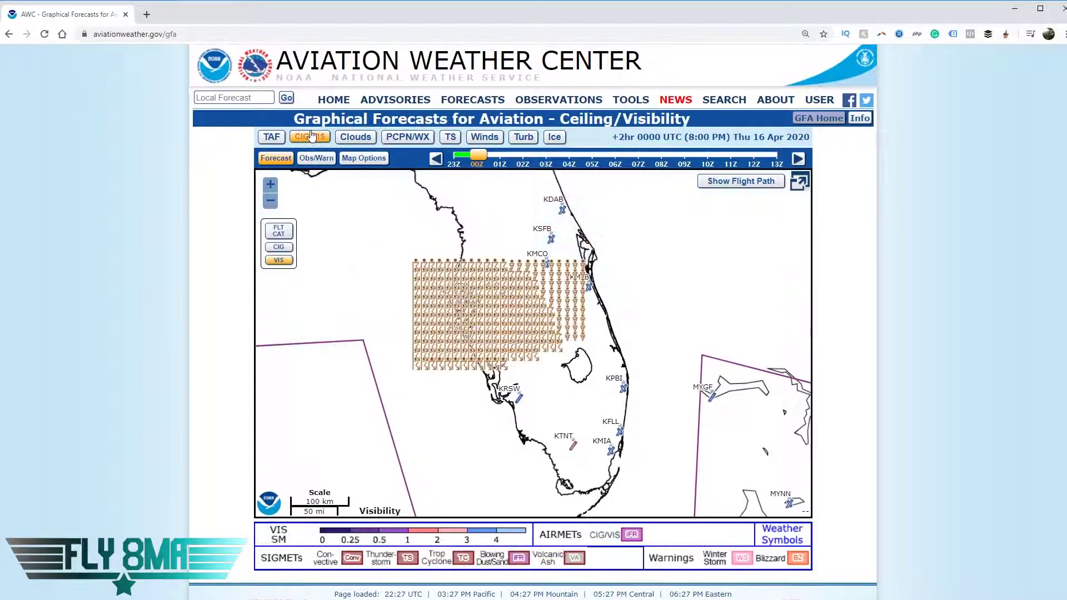
left_click(354, 137)
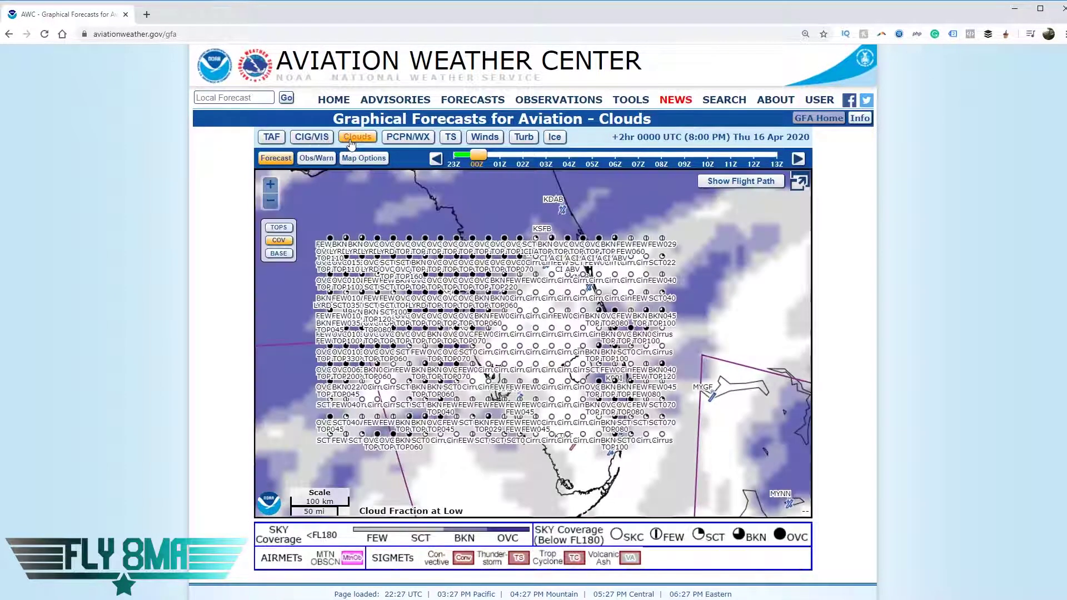
scroll(461, 335, "up", 2)
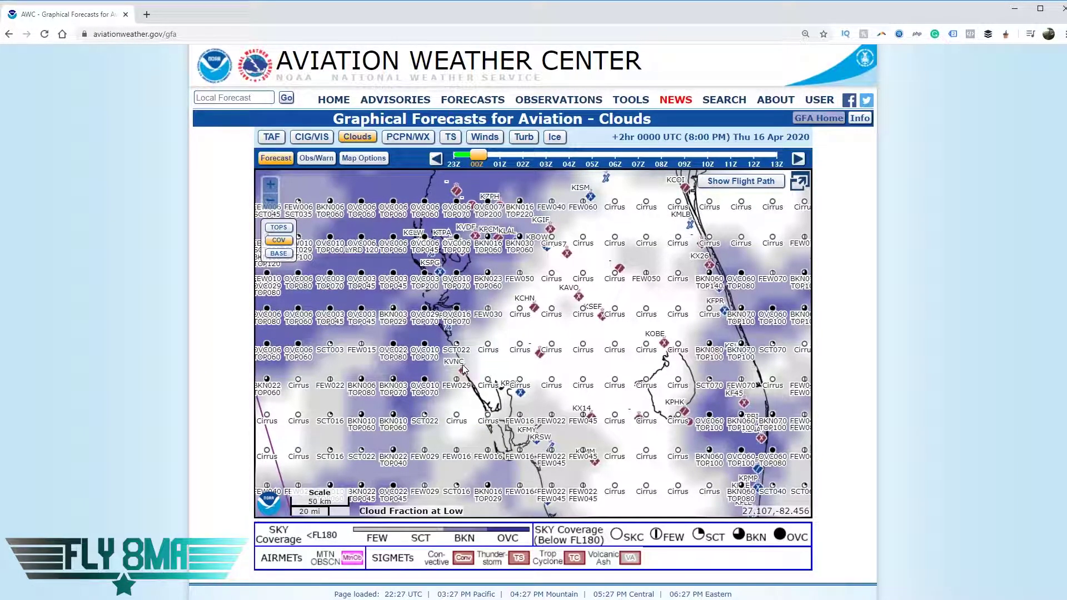
left_click_drag(479, 155, 549, 155)
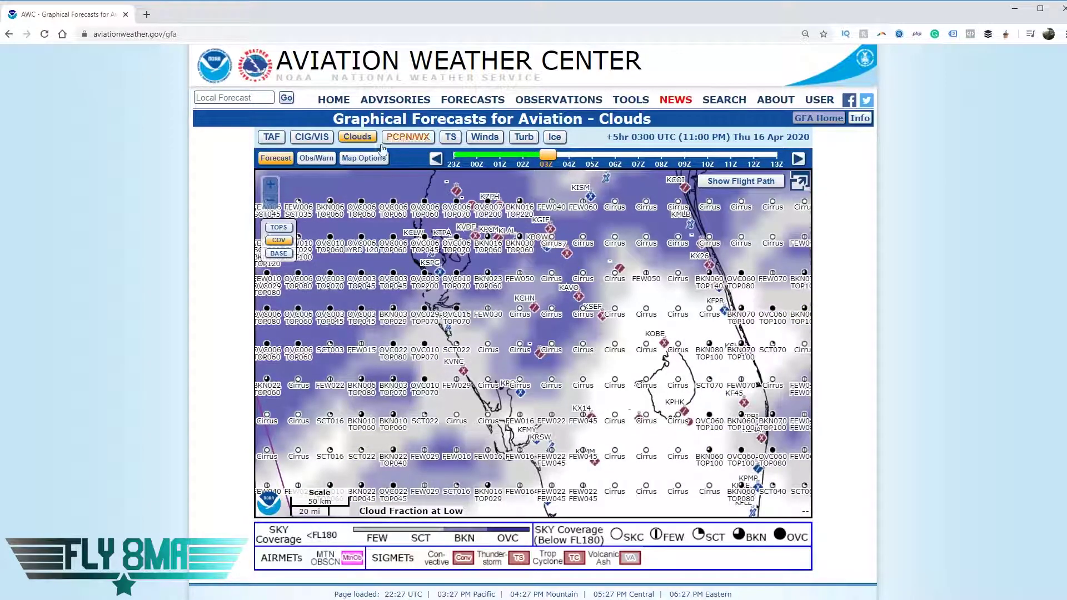
left_click(331, 160)
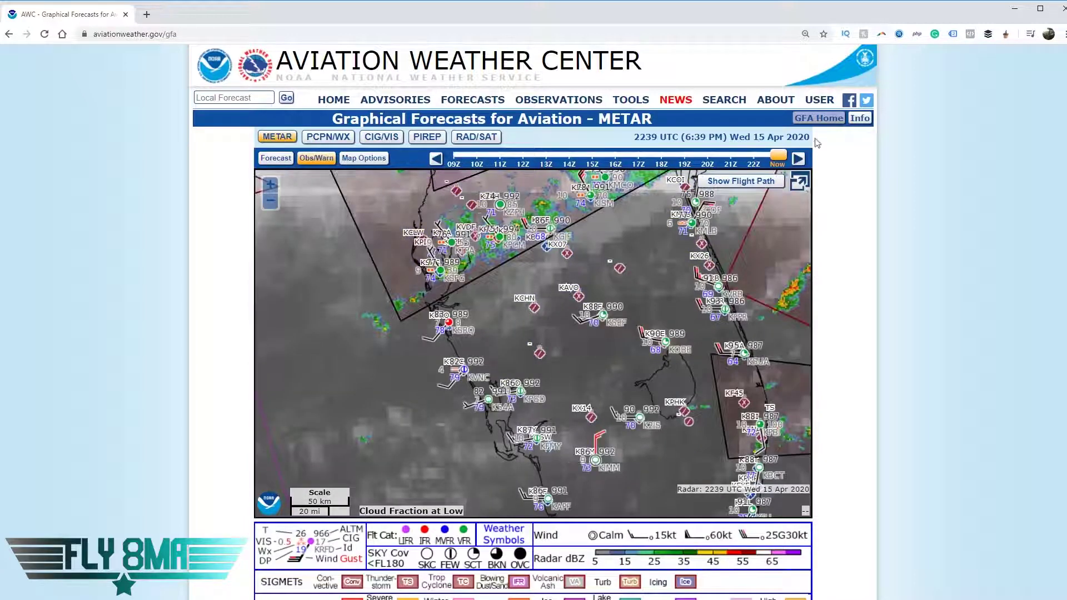
Loop the METAR observations back to 1900 UTC and zoom out to the 100 km scale.
left_click(798, 160)
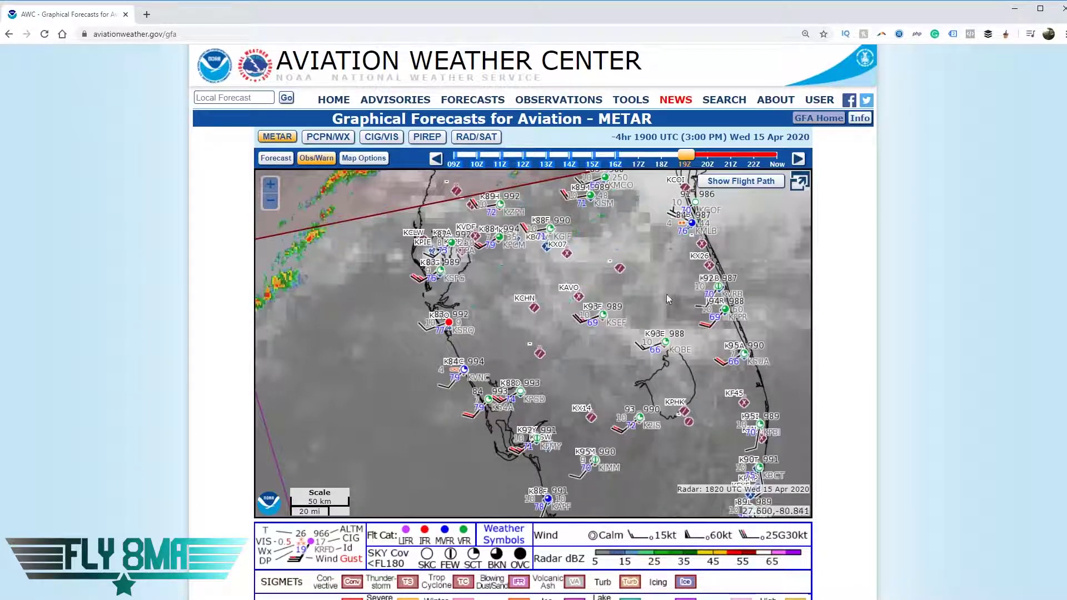
scroll(602, 312, "up", 3)
scroll(604, 314, "down", 1)
scroll(602, 311, "down", 4)
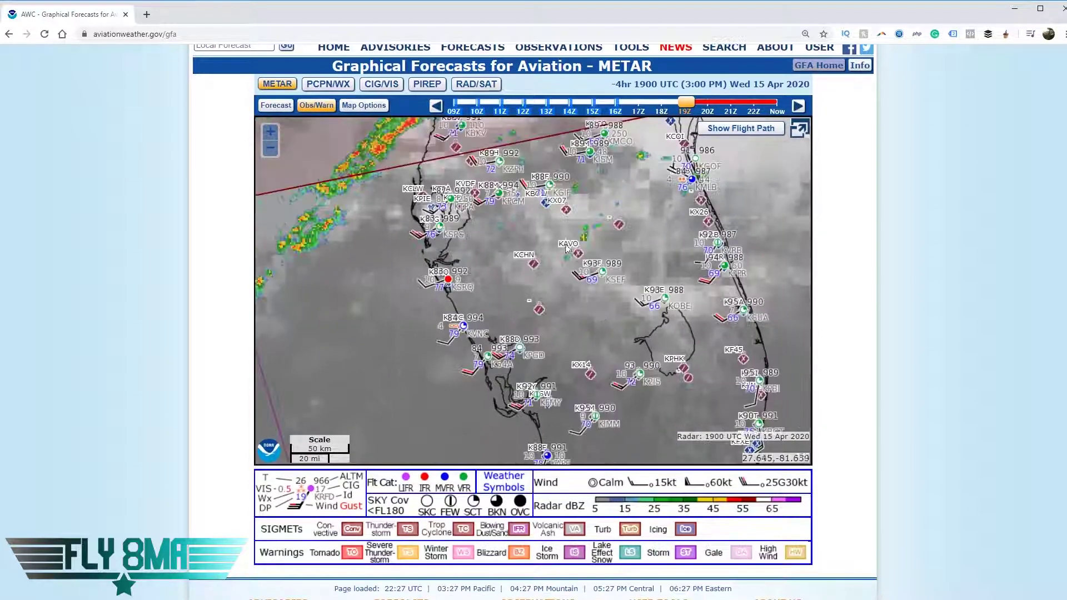